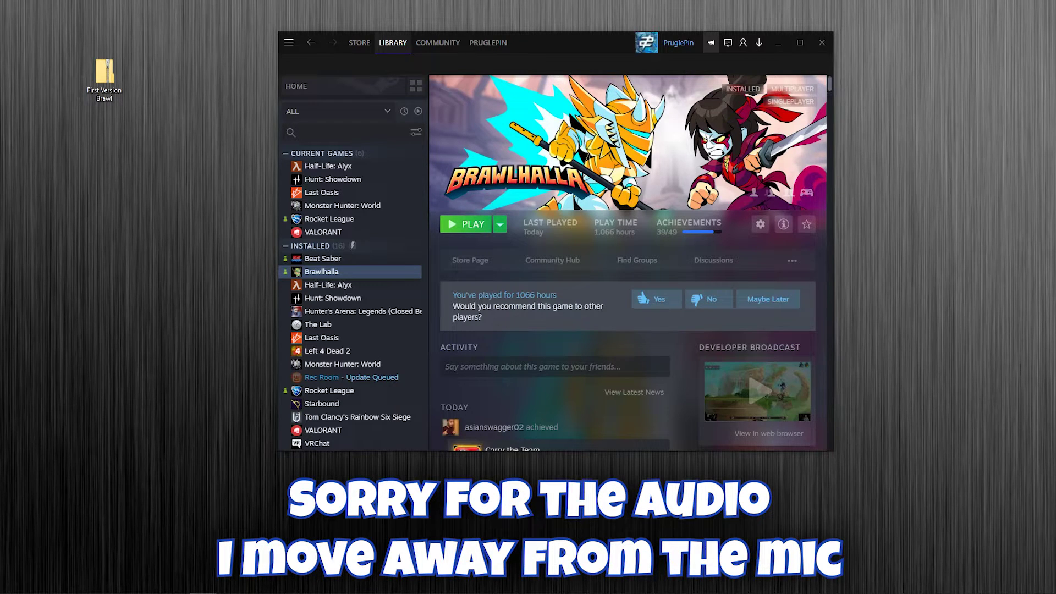
Step: Extract the First Version Brawl archive into its First Version Brawl folder
left_click_drag(77, 28, 196, 132)
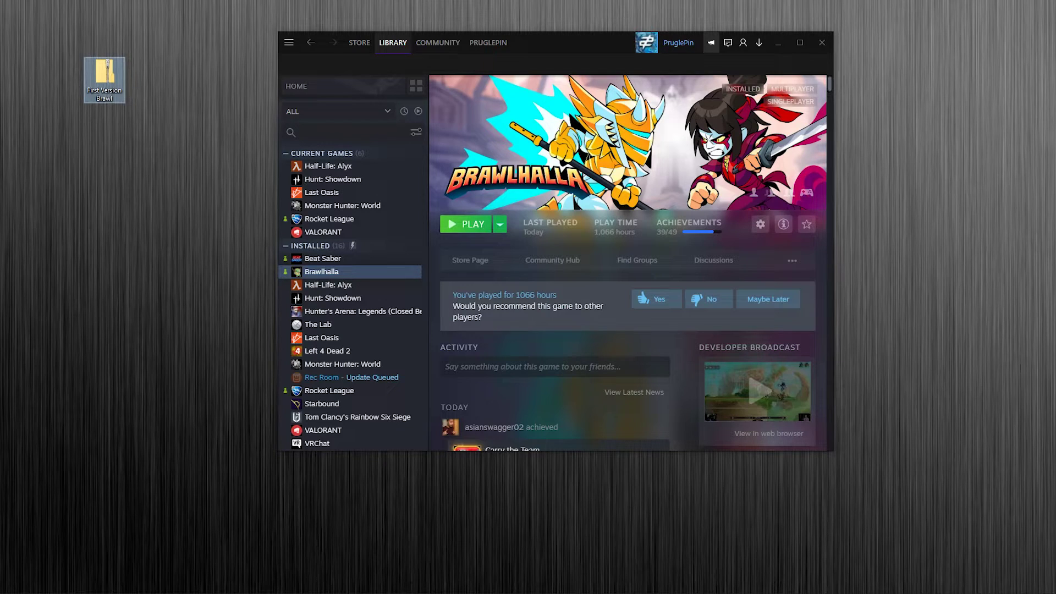
right_click(105, 64)
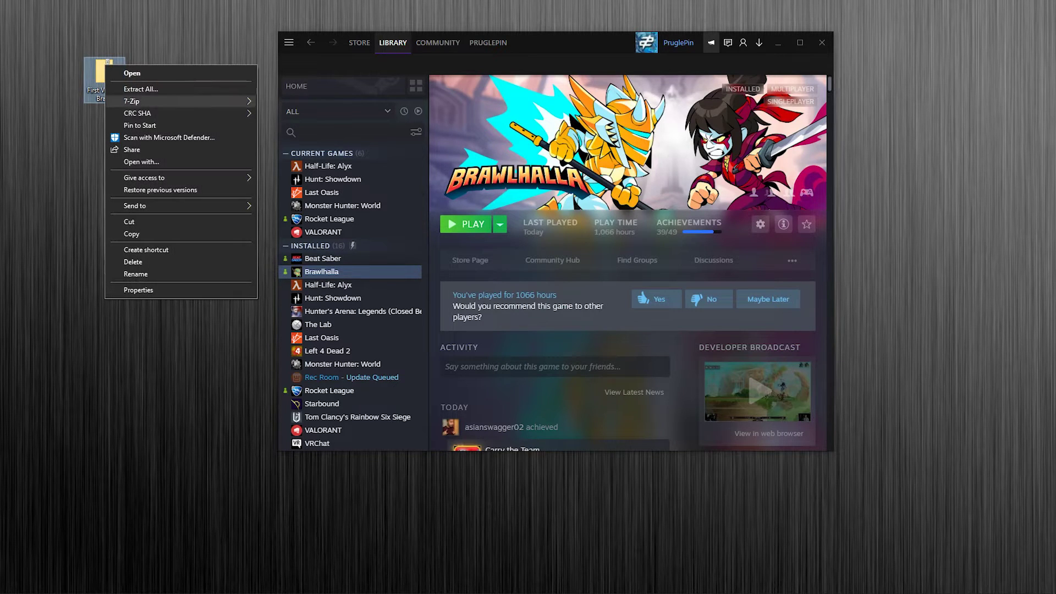
mouse_move(165, 102)
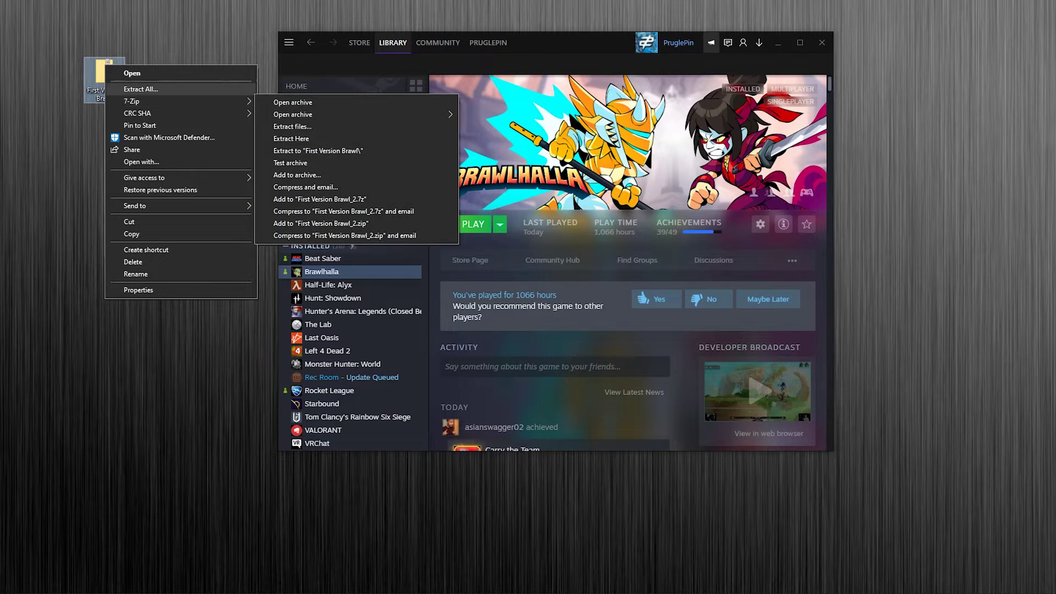
left_click(140, 88)
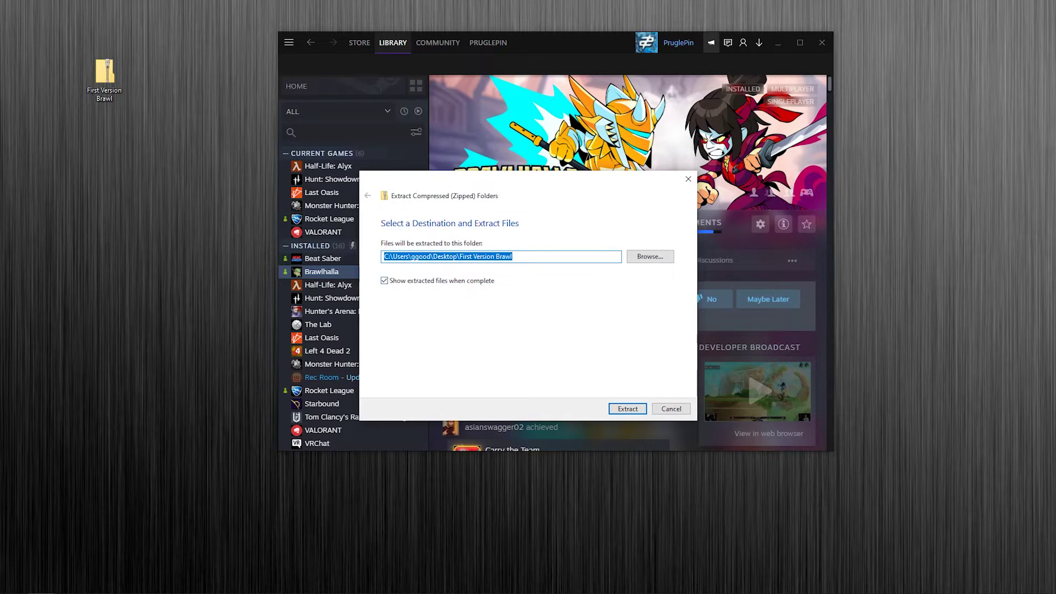
key("Return")
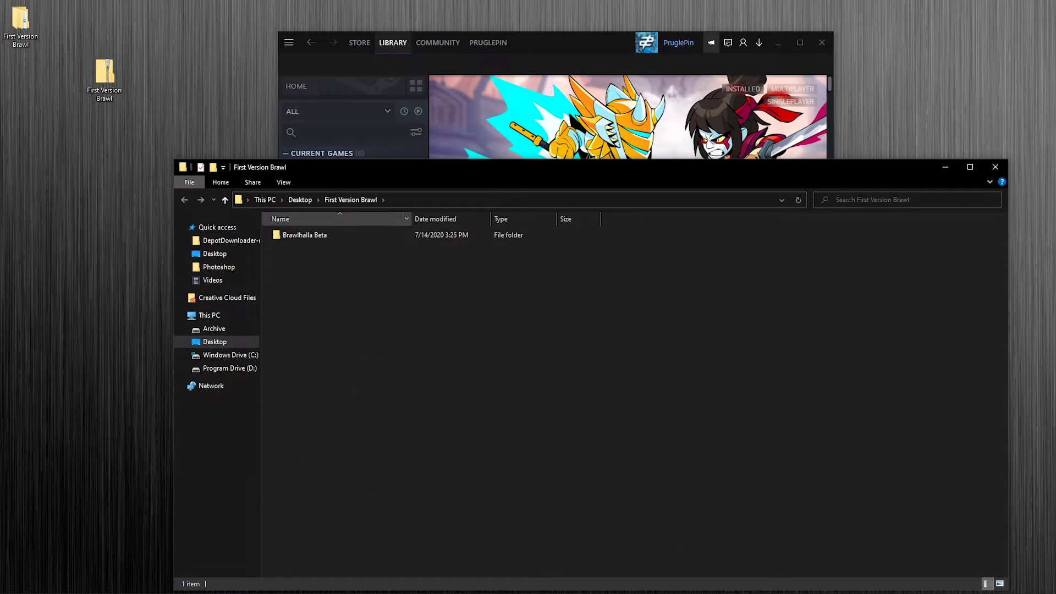
Step: Move the Brawlhalla Beta folder onto the desktop, replacing the existing files there
left_click_drag(304, 235, 110, 127)
left_click(502, 214)
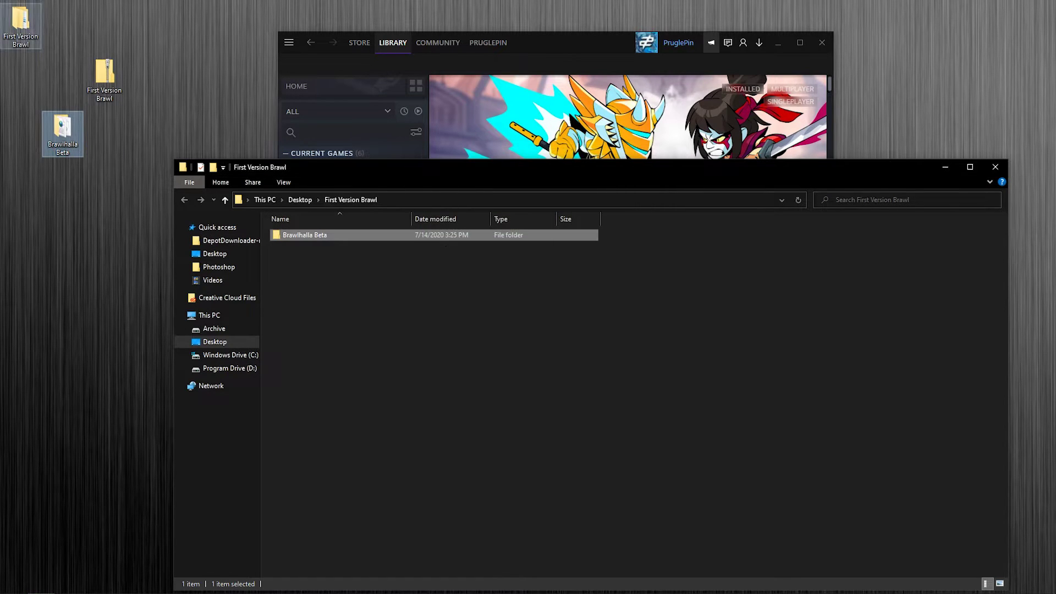
left_click(996, 167)
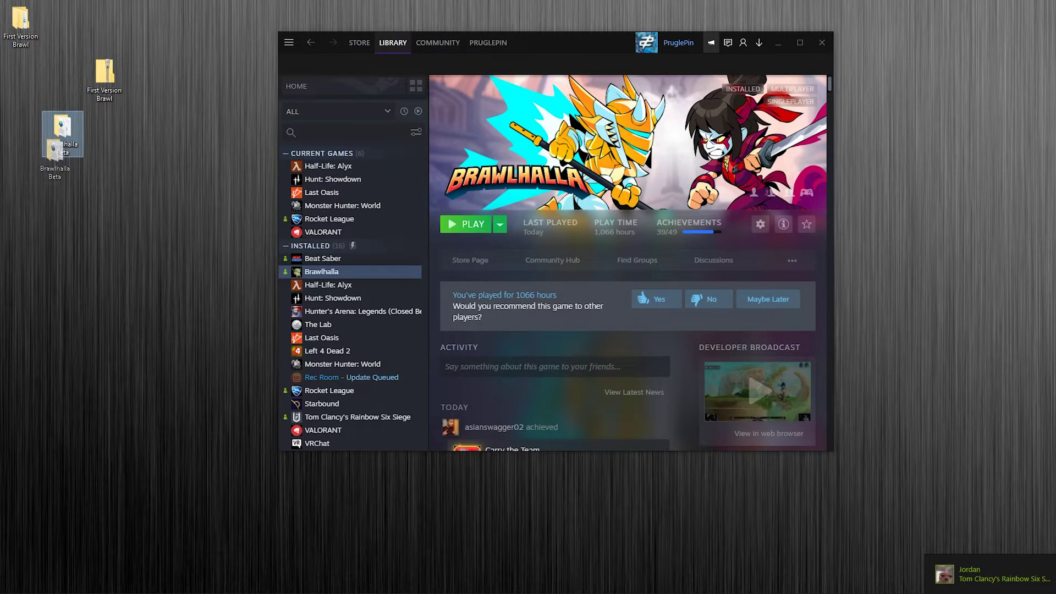
Step: Open the desktop Brawlhalla Beta folder, select all 16 files, and minimize the window
left_click_drag(62, 133, 62, 186)
double_click(62, 186)
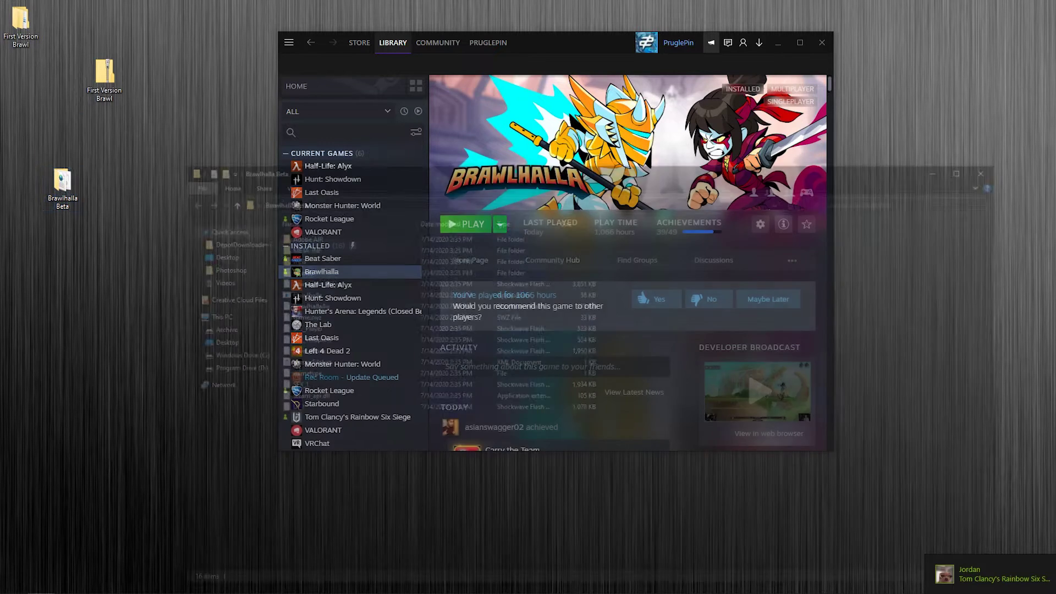
left_click_drag(344, 428, 316, 229)
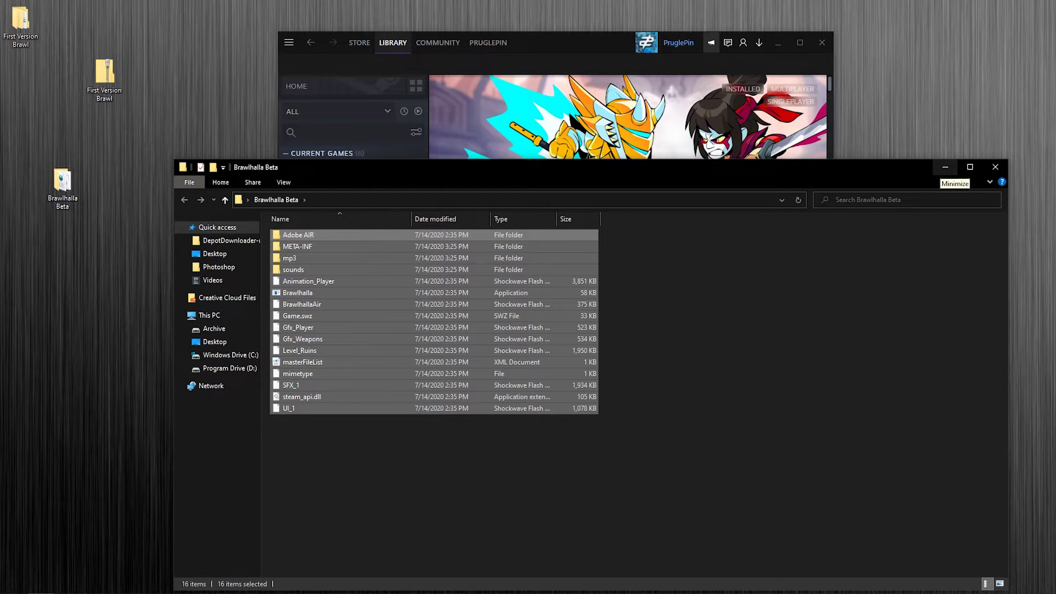
left_click(945, 167)
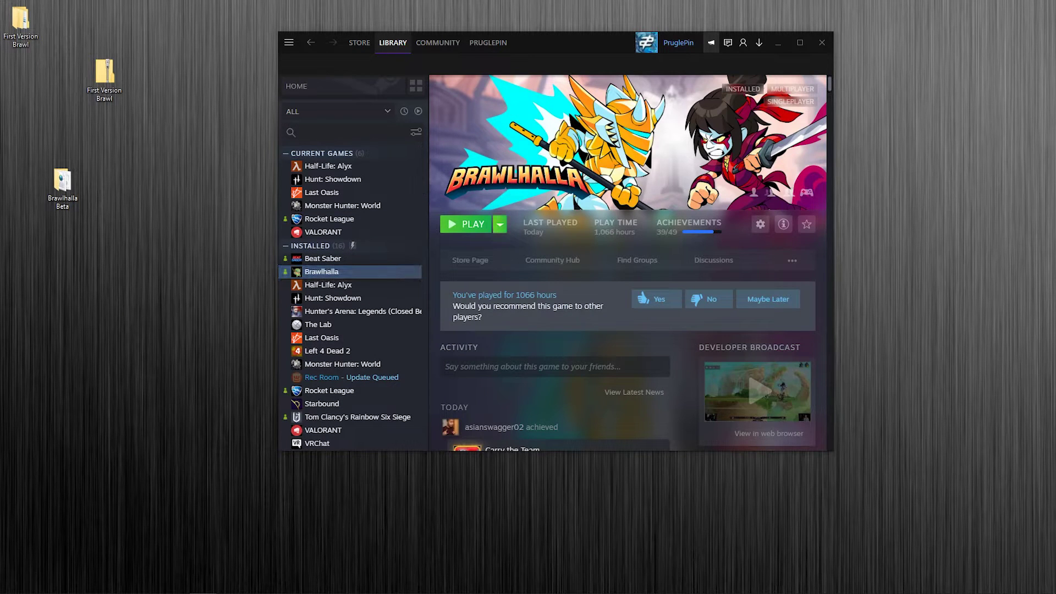
left_click(760, 224)
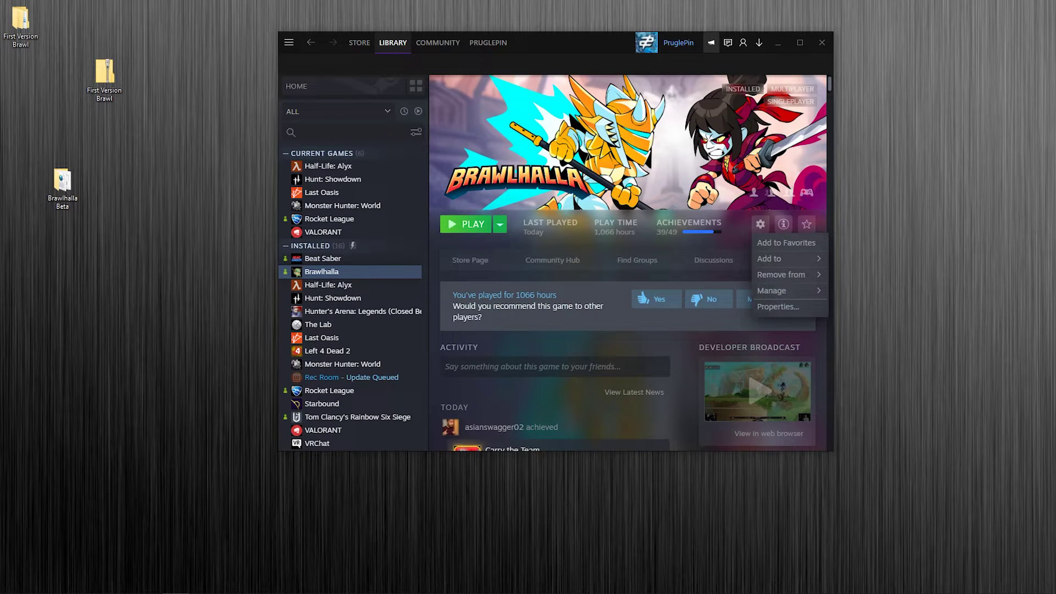
Step: Browse Brawlhalla's local files to open D:\Steam\steamapps\common\Brawlhalla in File Explorer
mouse_move(781, 290)
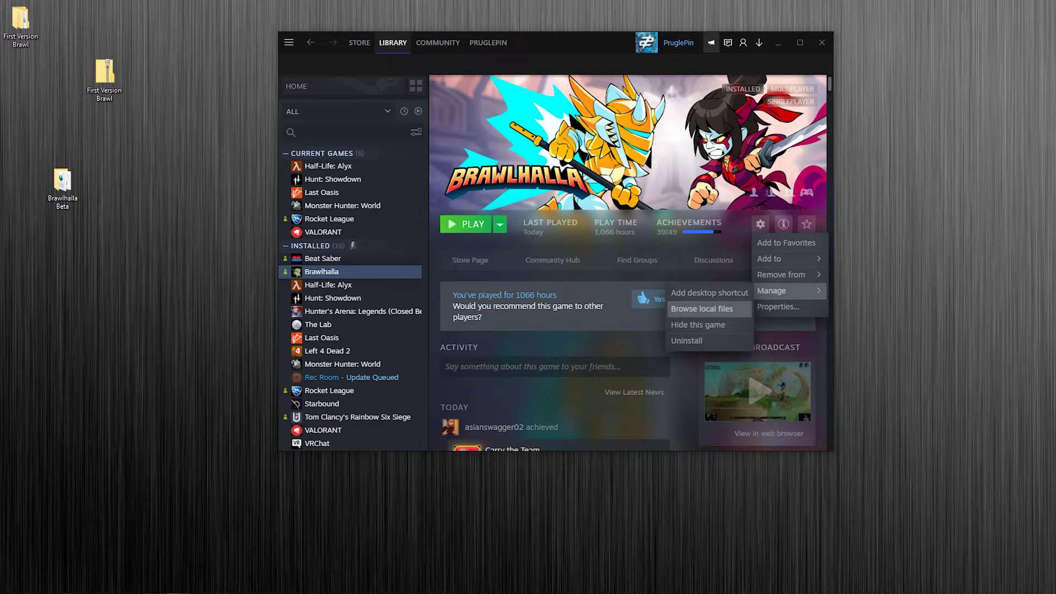
left_click(702, 308)
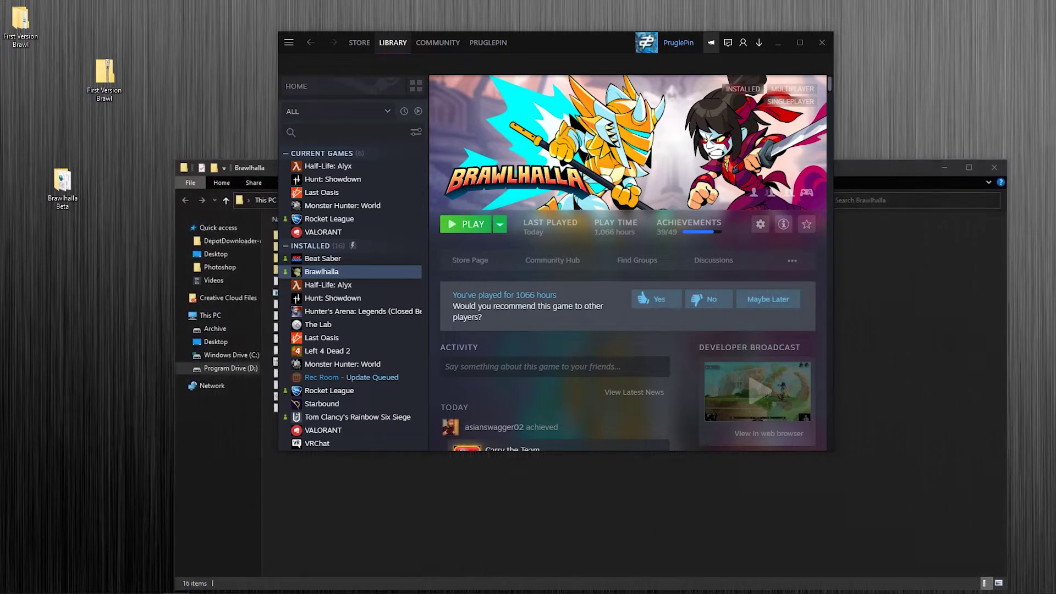
left_click_drag(850, 164, 837, 114)
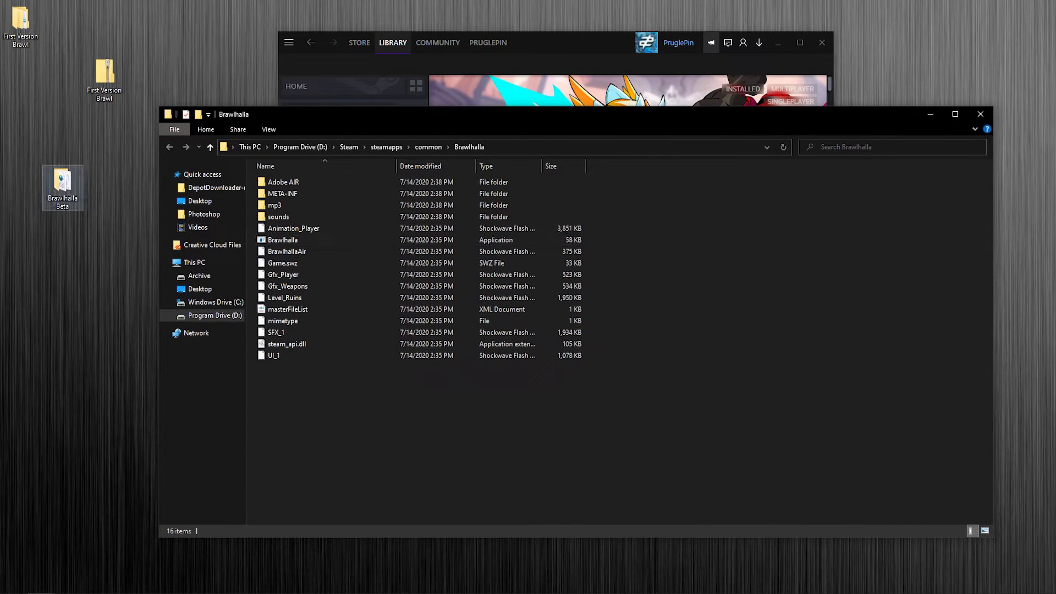
Step: Reopen the Brawlhalla Beta folder, select all its files, then close it
double_click(63, 184)
key("ctrl+a")
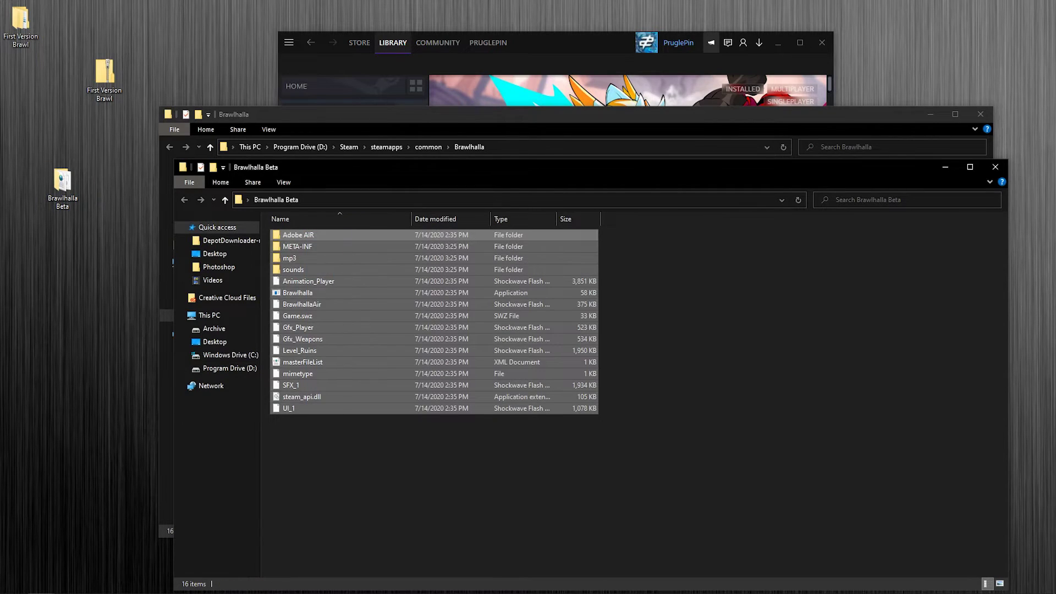
left_click(995, 166)
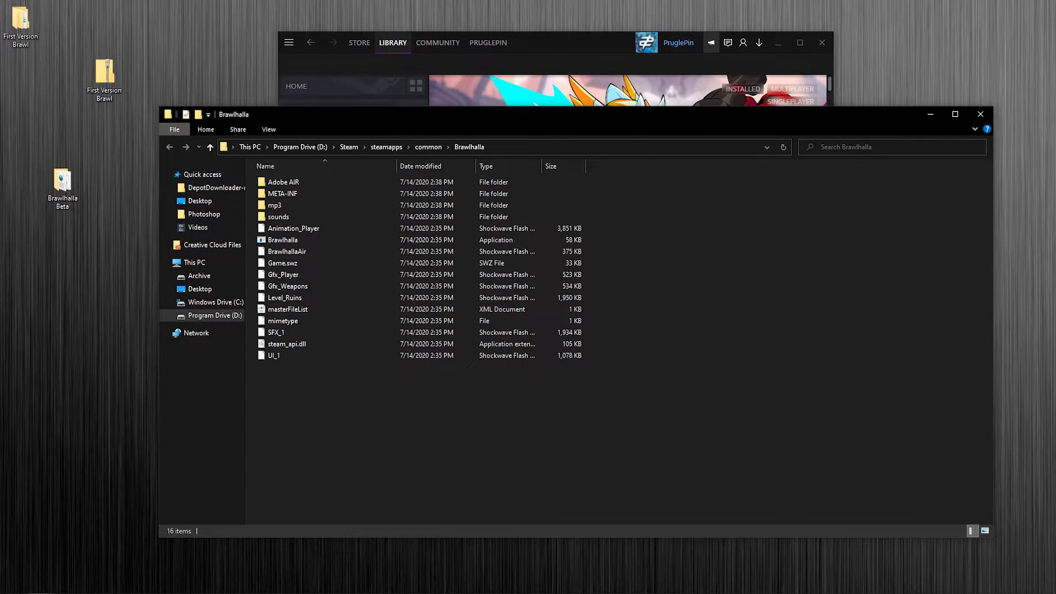
Step: Create a new desktop folder named 'Current Brawl'
right_click(38, 301)
mouse_move(82, 407)
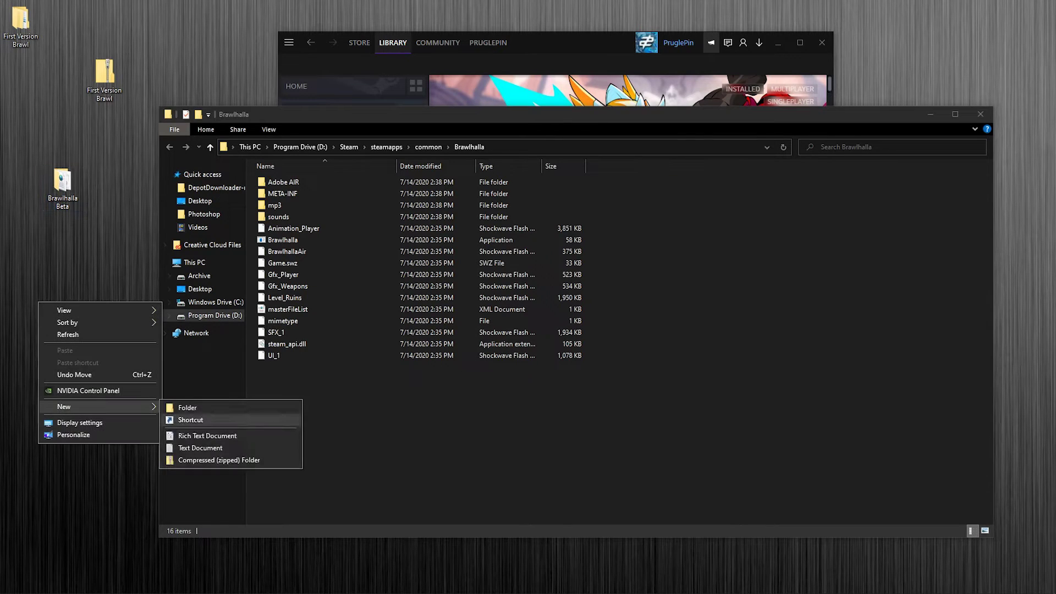
left_click(184, 408)
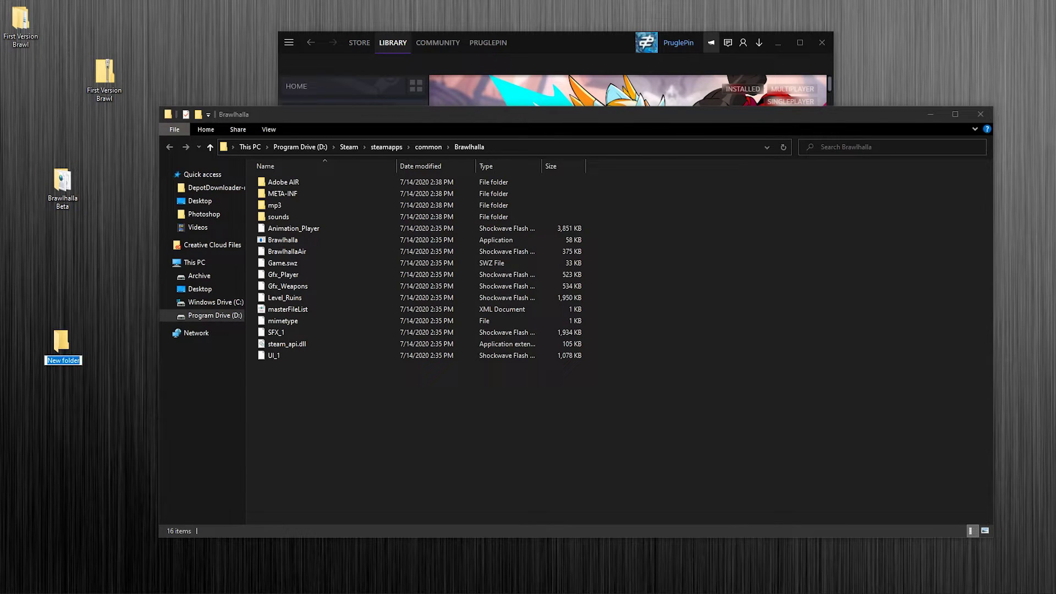
type("Current Brawl")
key("Return")
Step: Copy all 16 Brawlhalla game files into Current Brawl and check them
left_click_drag(361, 431, 311, 179)
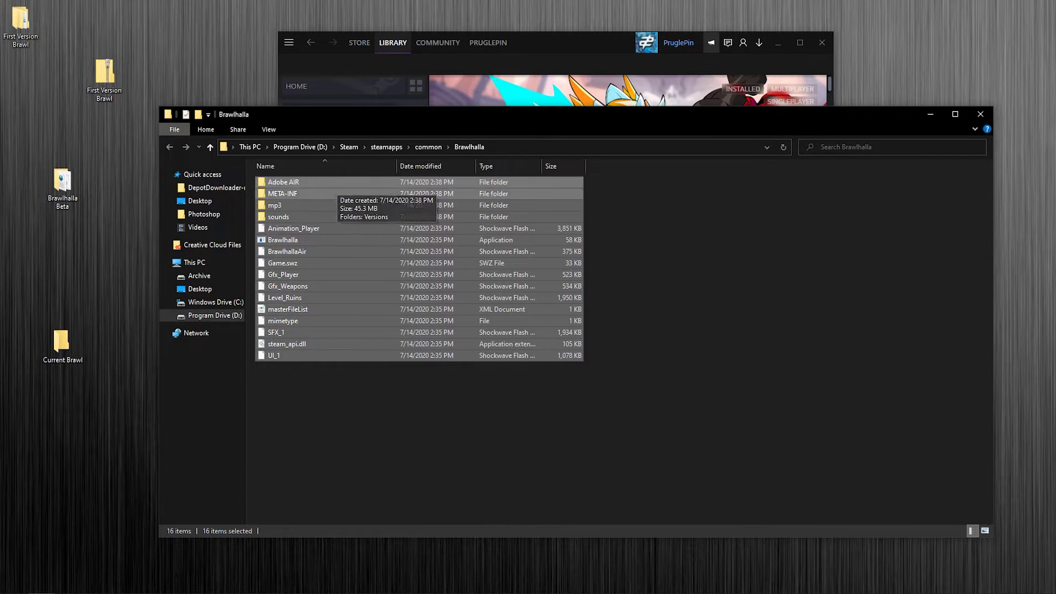
left_click_drag(292, 205, 62, 352)
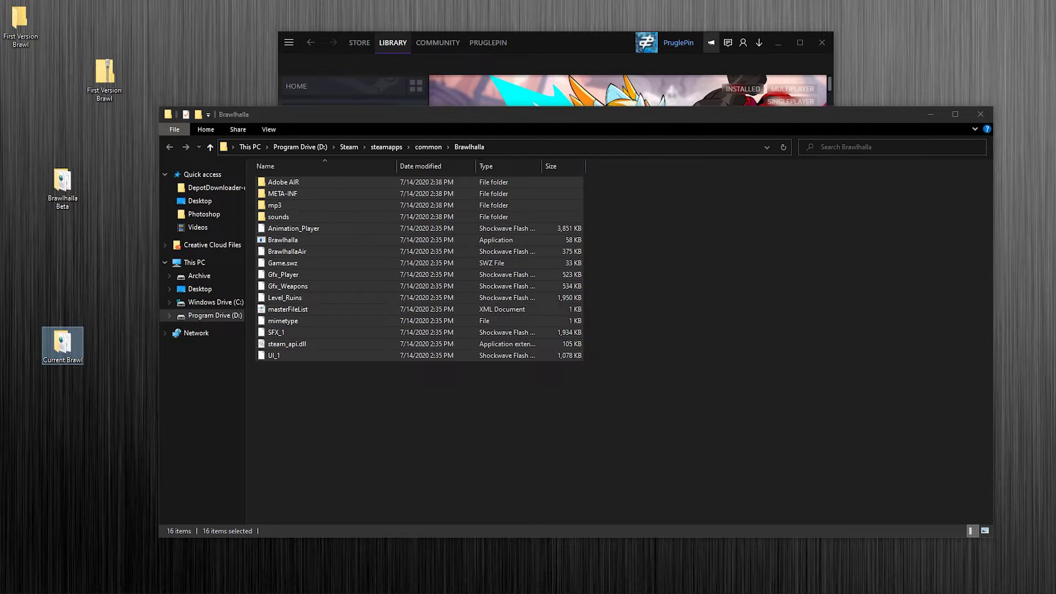
key("Return")
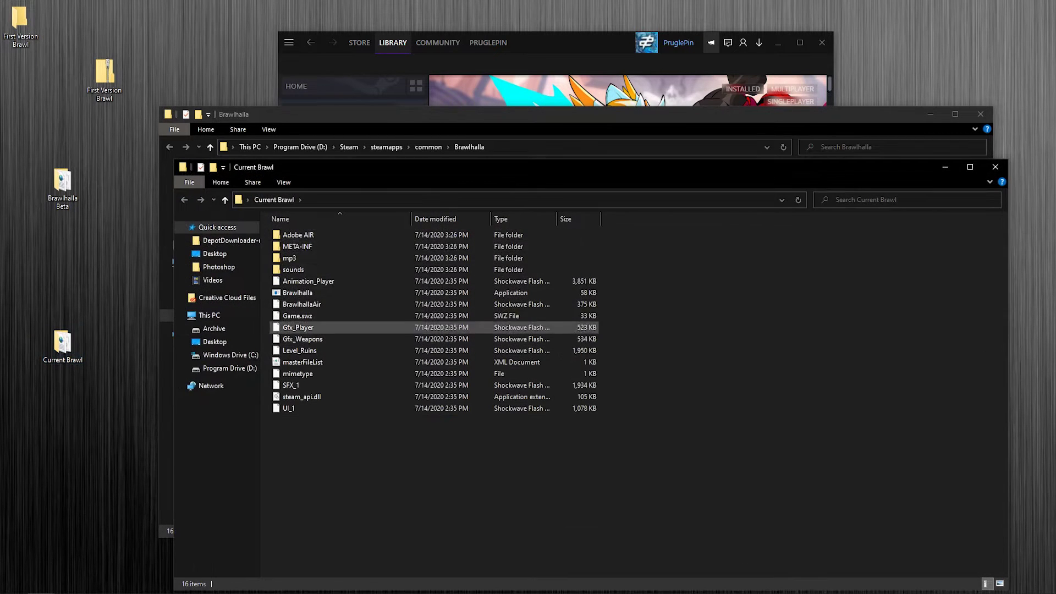
left_click(995, 167)
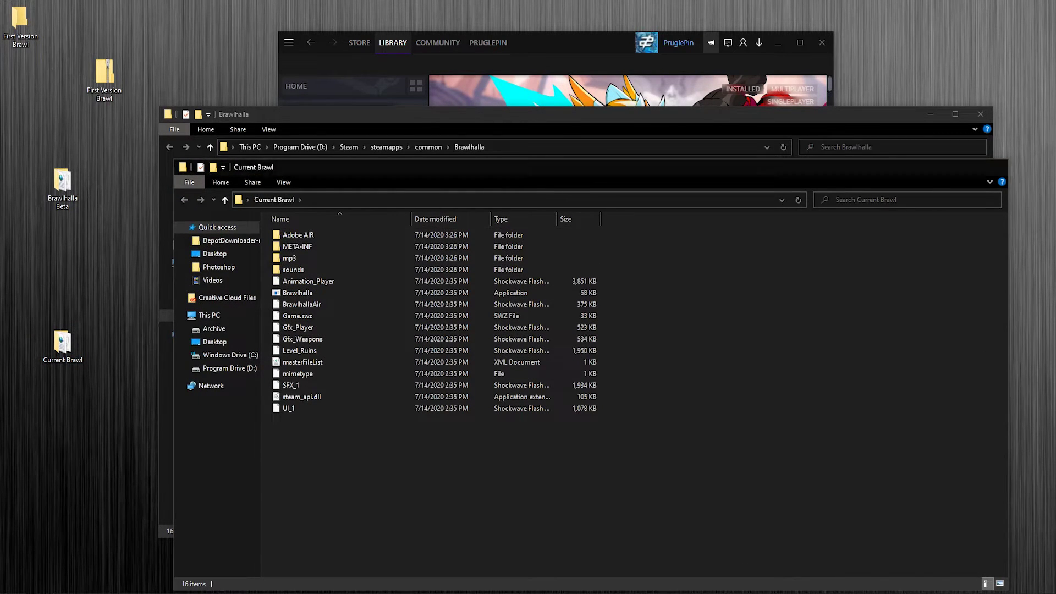
left_click_drag(62, 344, 62, 453)
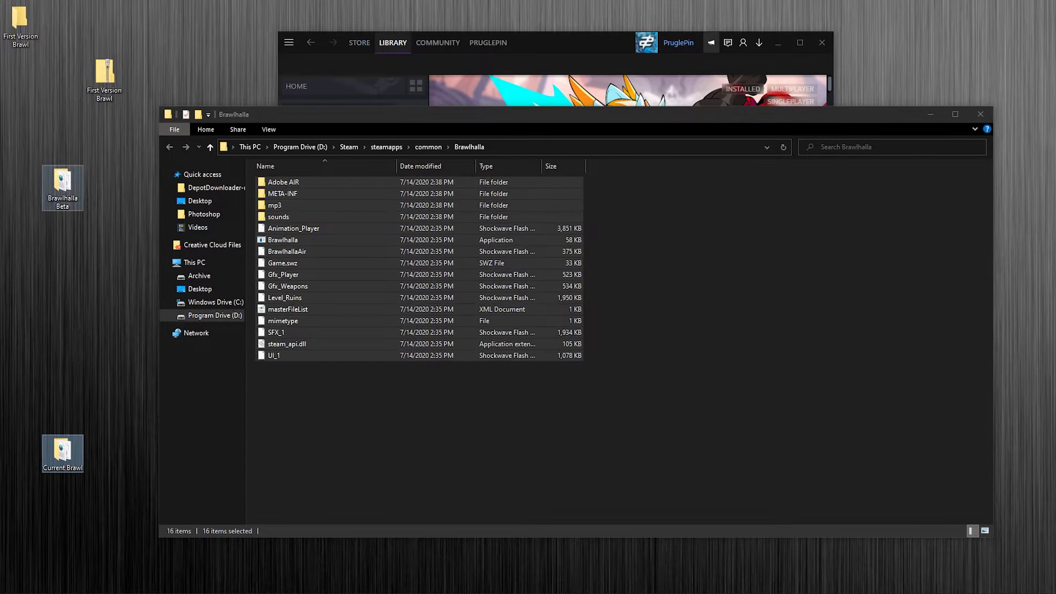
left_click(62, 187)
Step: Delete the Brawlhalla install files and paste in the copied Brawlhalla Beta files
key("alt+Tab")
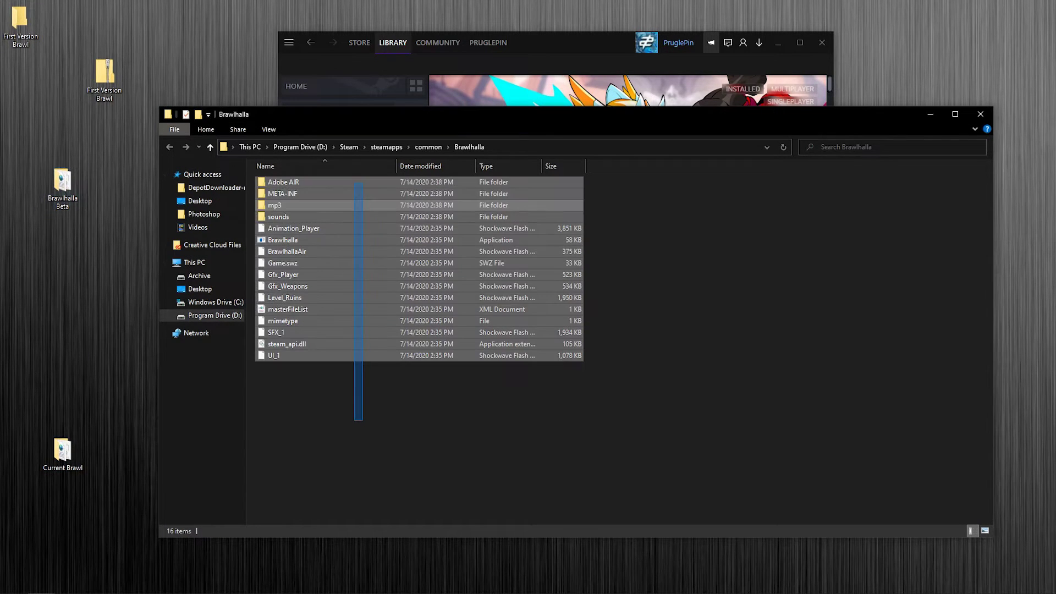
key("Delete")
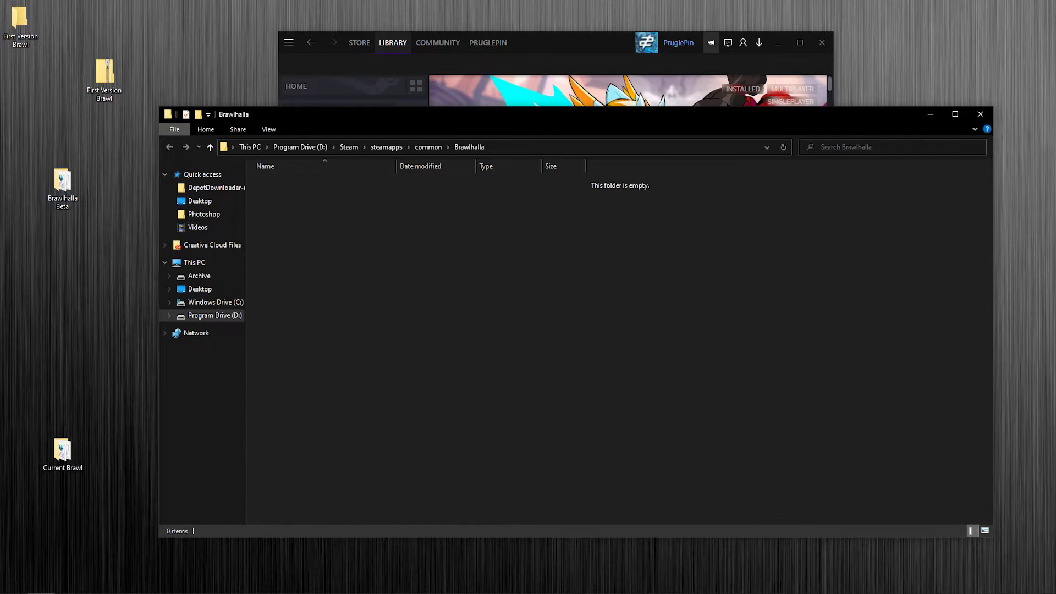
double_click(62, 187)
key("ctrl+a")
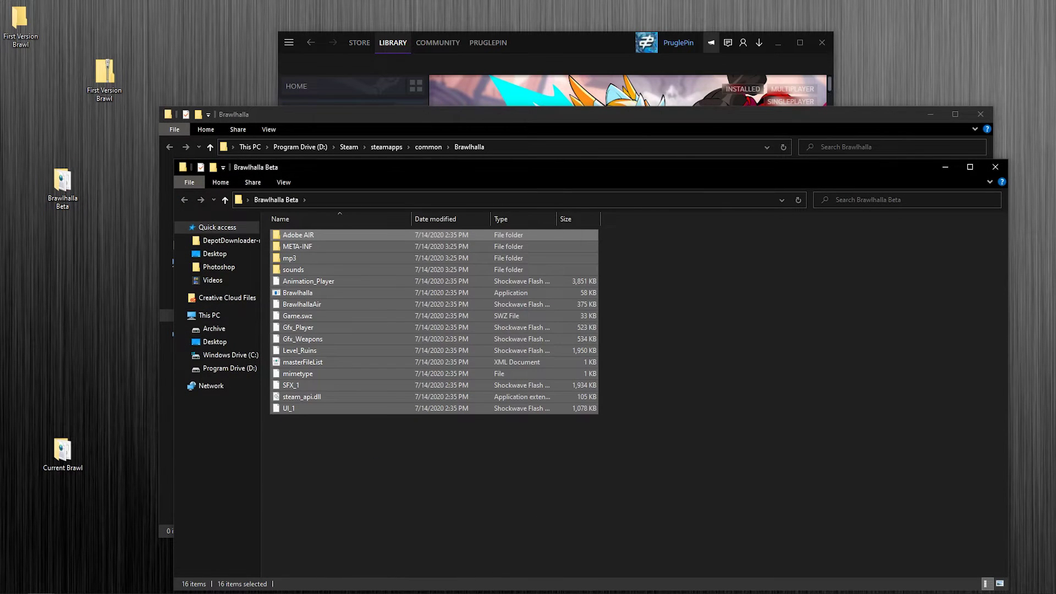
key("ctrl+c")
left_click(995, 166)
key("ctrl+v")
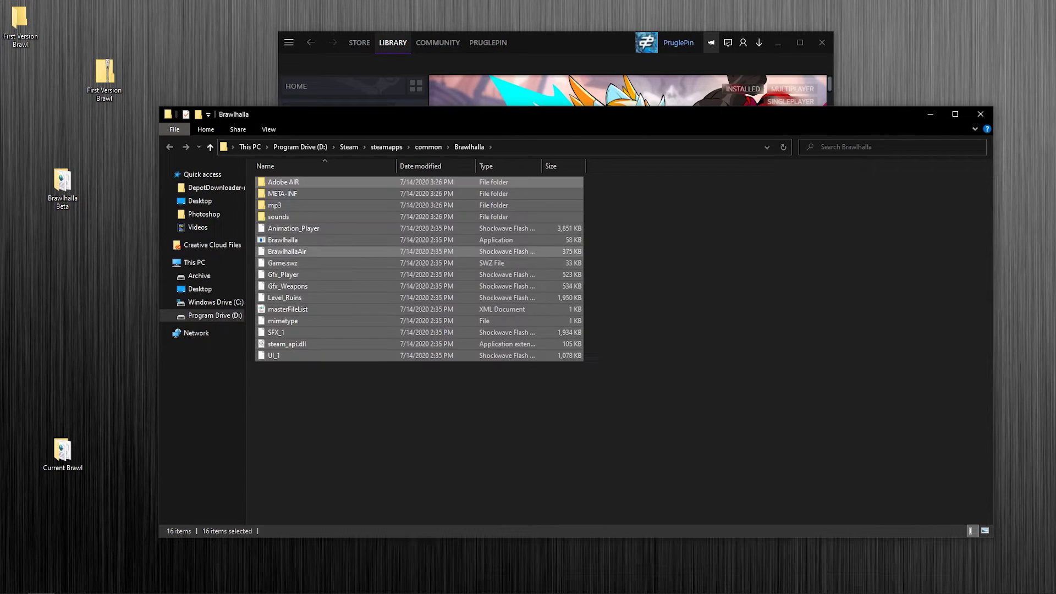
left_click(980, 114)
left_click(465, 224)
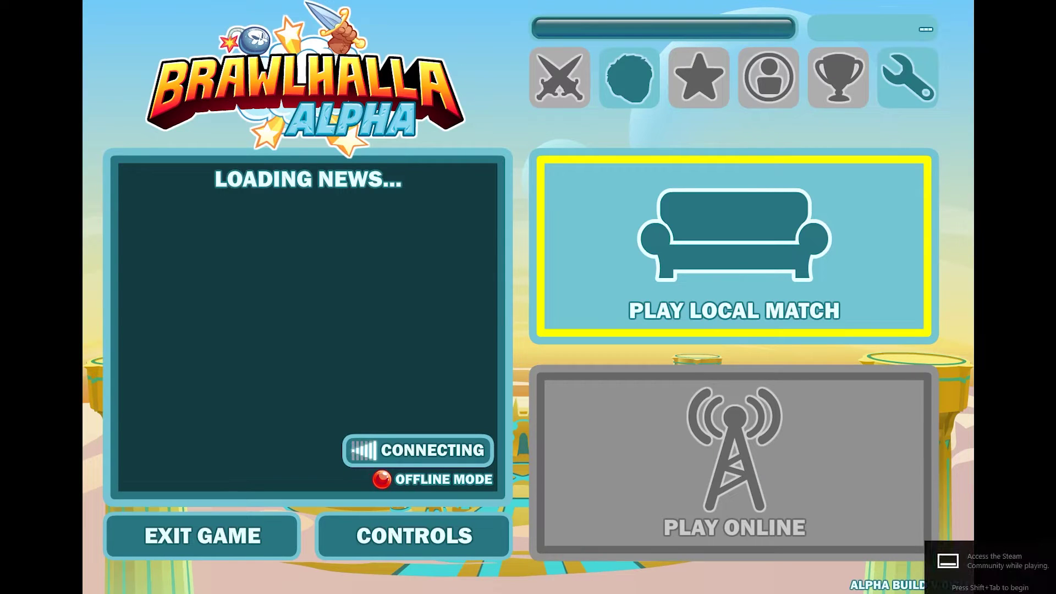
Step: Start a local match and cycle through the alpha build's character portraits
key("Return")
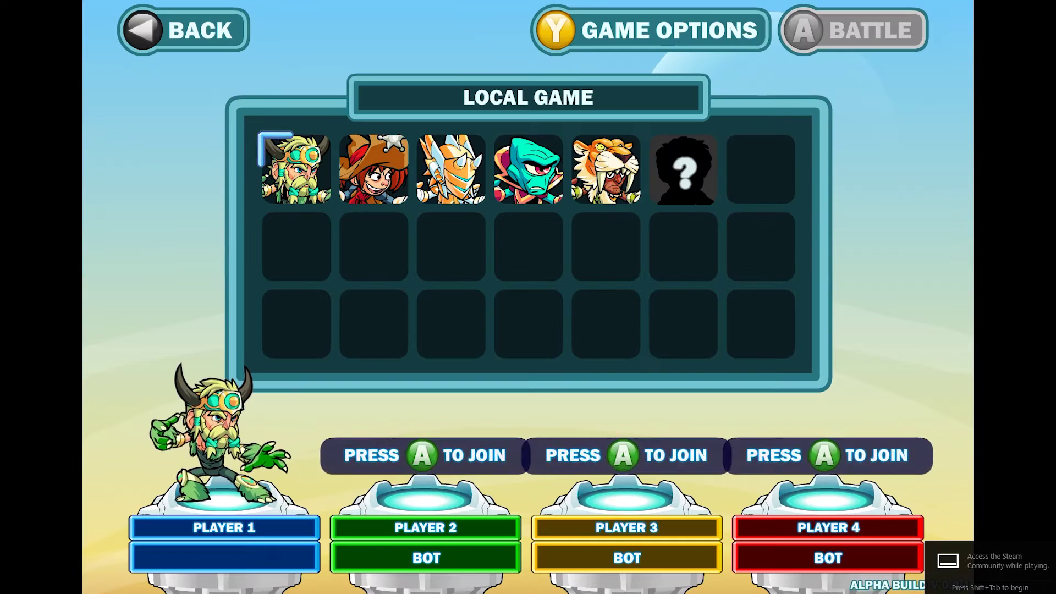
key("Right")
key("Right")
key("Right")
key("Right")
key("Left")
key("Right")
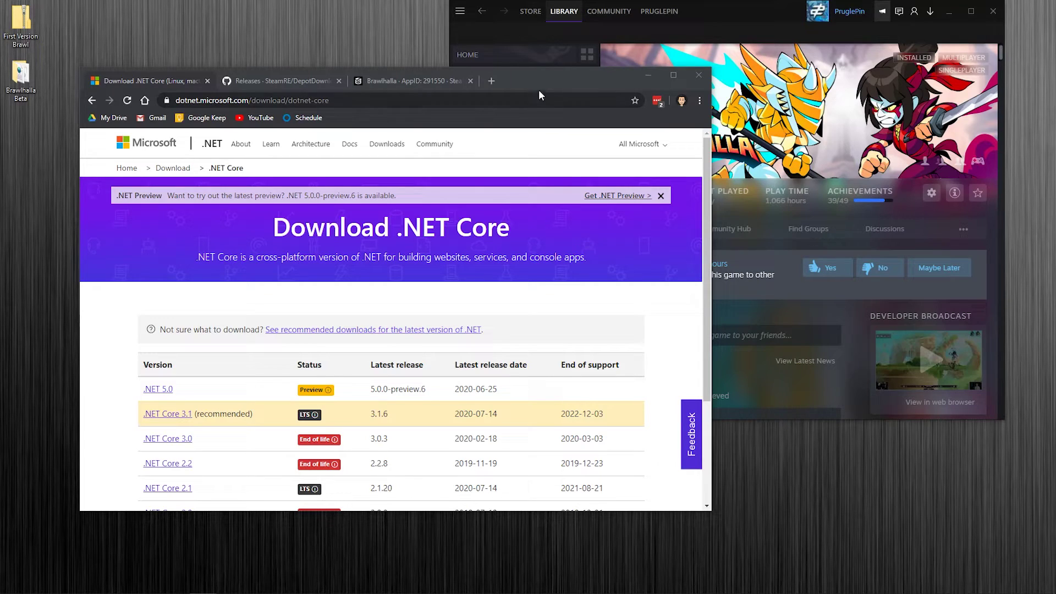
Step: Download the .NET Core 3.1 SDK 3.1.302 Windows x64 installer and save it to the Desktop
left_click(569, 81)
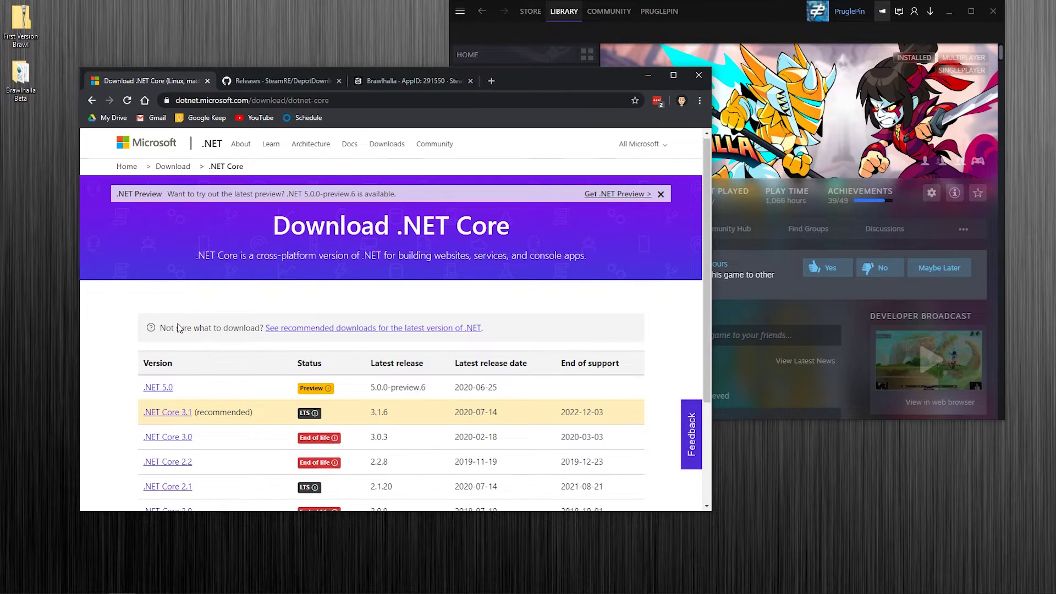
scroll(238, 358, "down", 1)
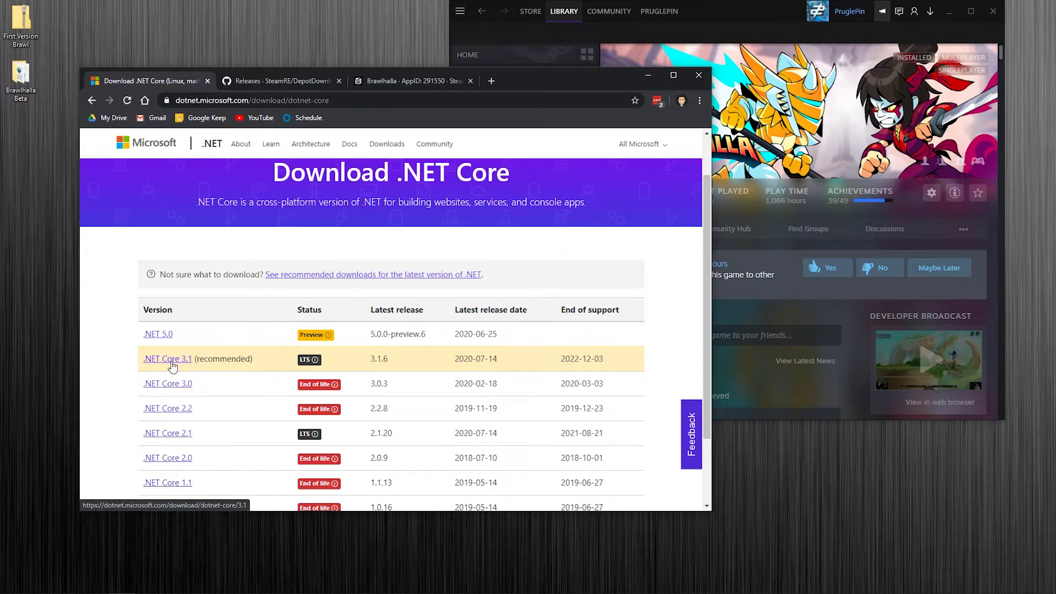
left_click(172, 364)
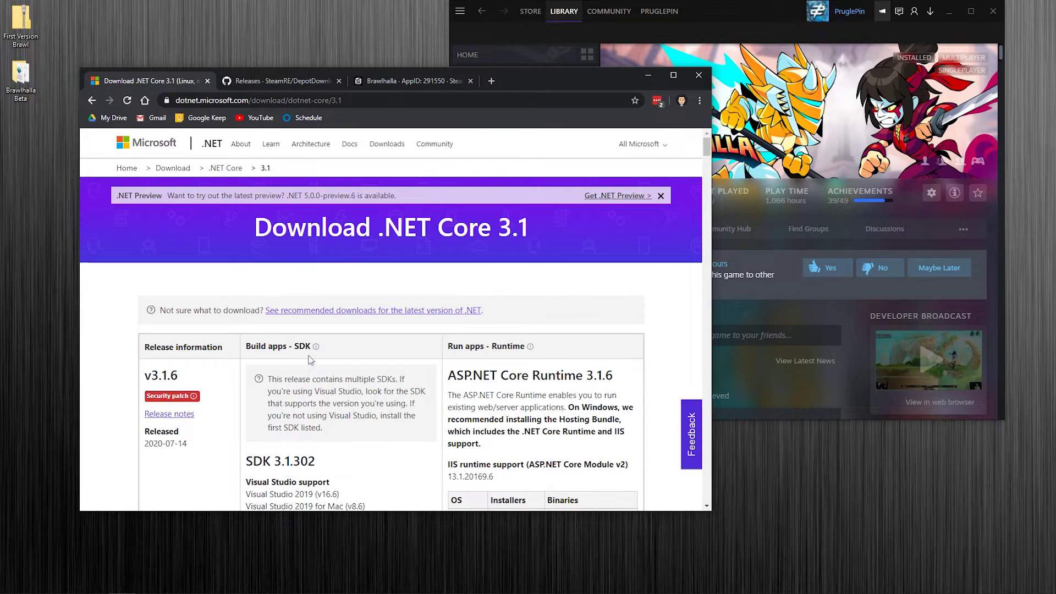
scroll(322, 337, "down", 2)
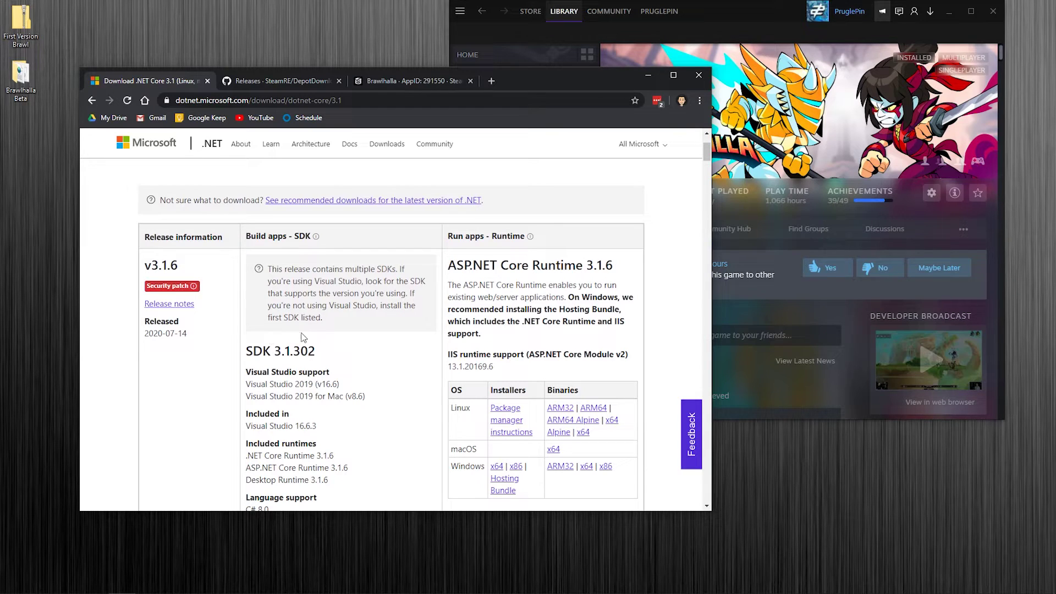
scroll(302, 337, "down", 1)
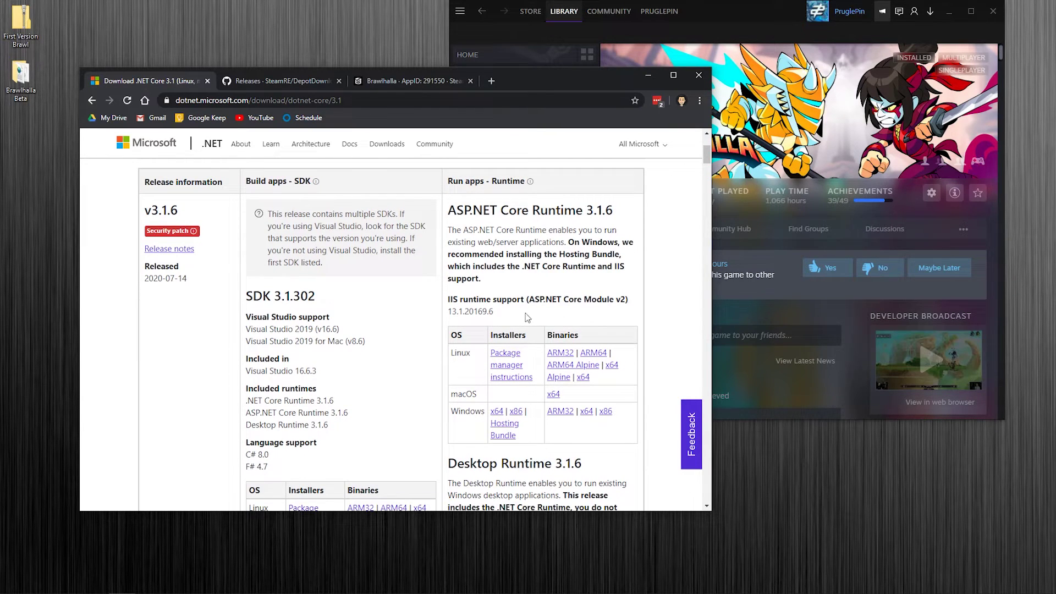
scroll(287, 291, "down", 2)
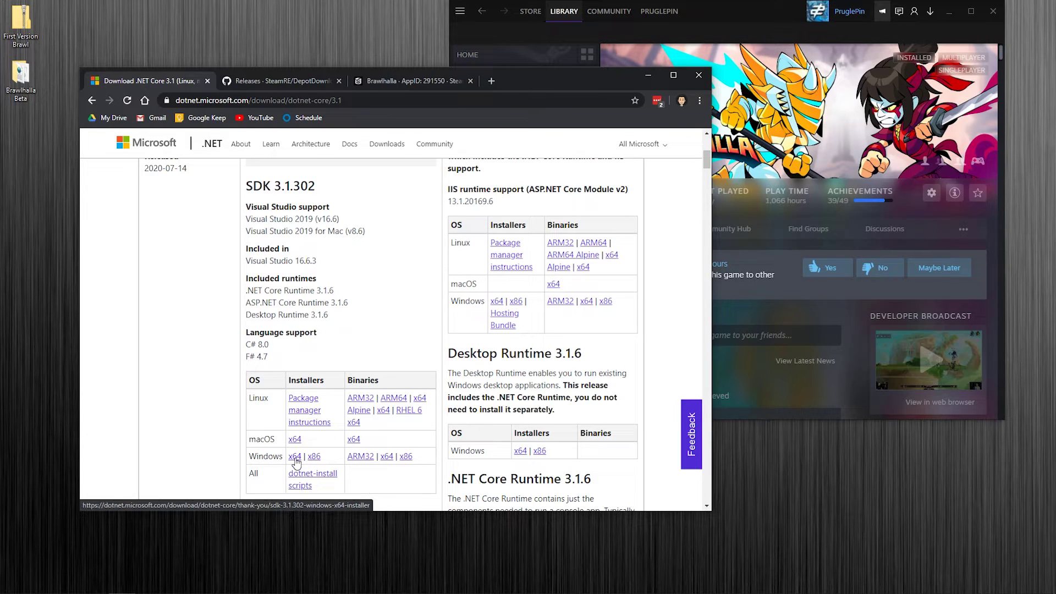
left_click(295, 457)
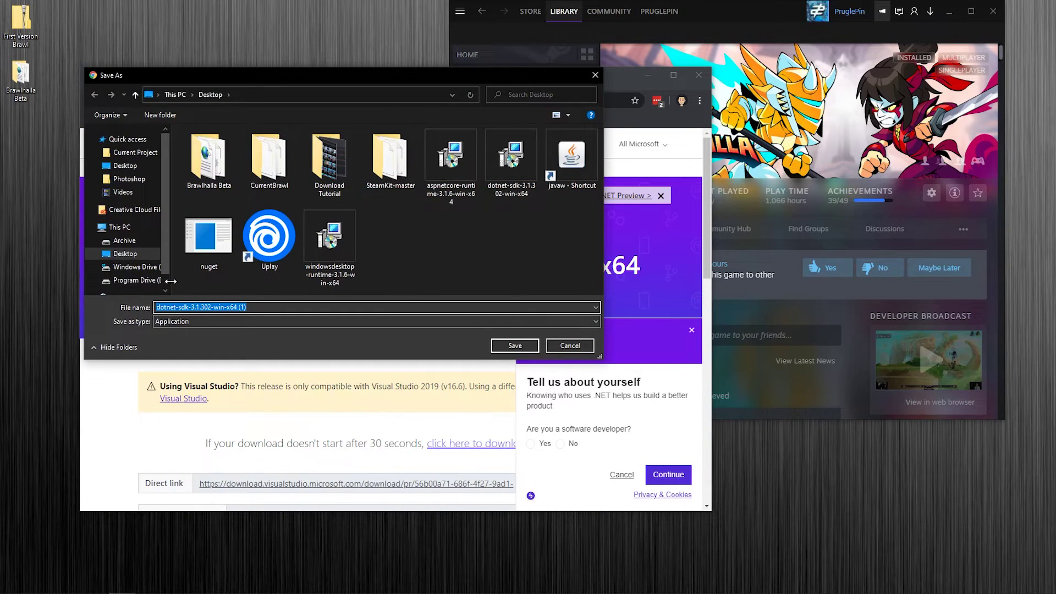
left_click(126, 254)
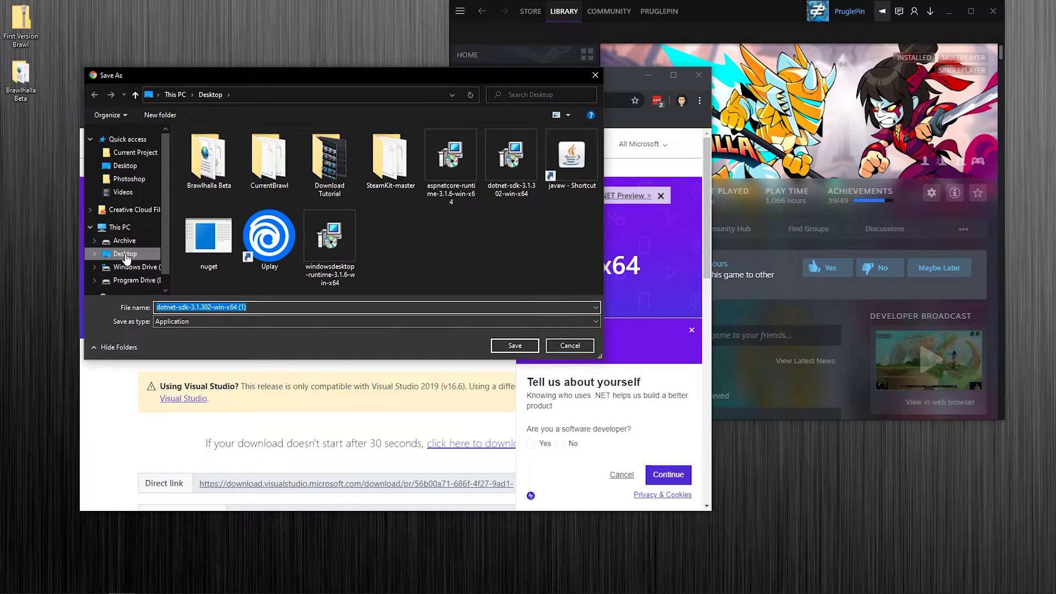
left_click(515, 346)
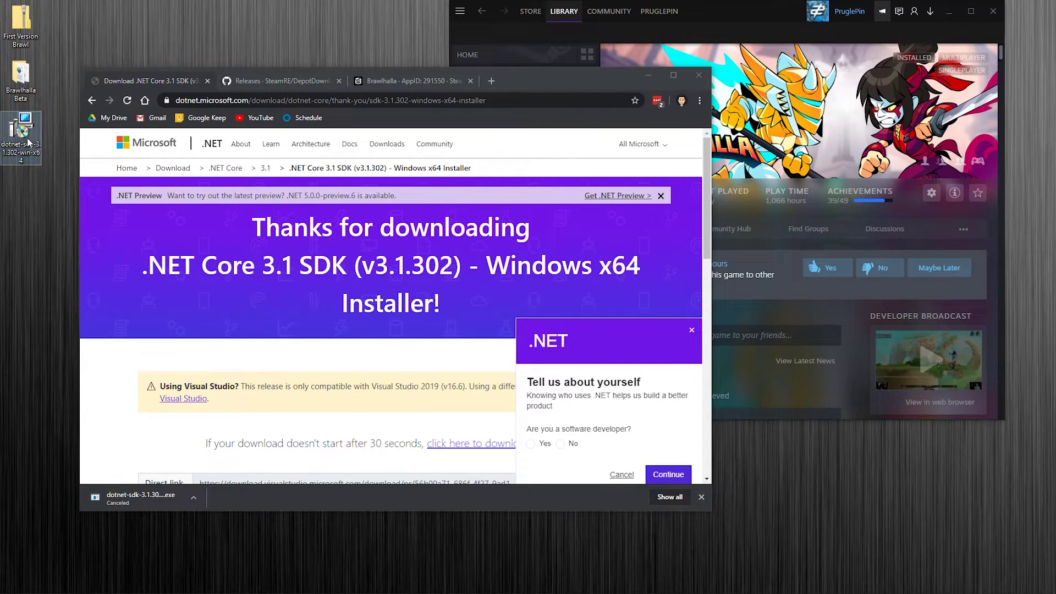
double_click(28, 142)
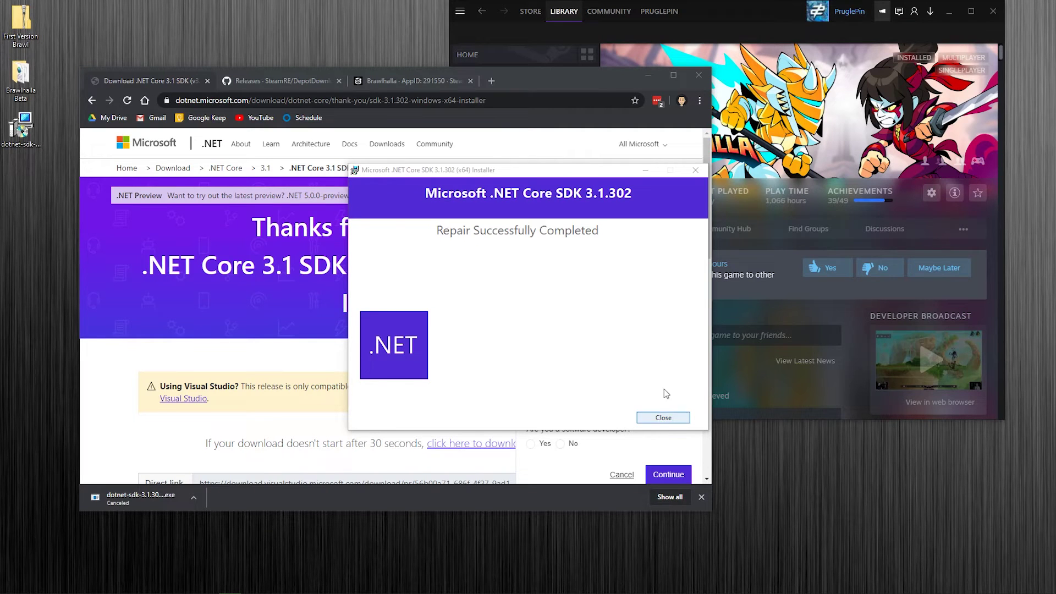
Step: Close the SDK installer after it reports 'Repair Successfully Completed.'
left_click(677, 420)
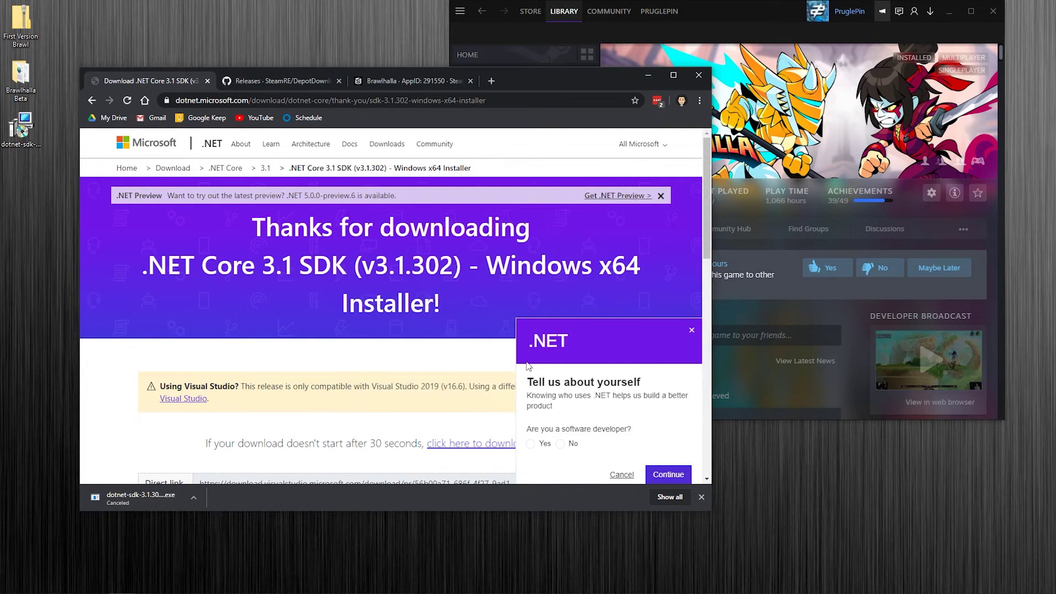
Step: Download depotdownloader-2.3.6.zip from the DepotDownloader releases page and save it to the desktop
left_click(262, 84)
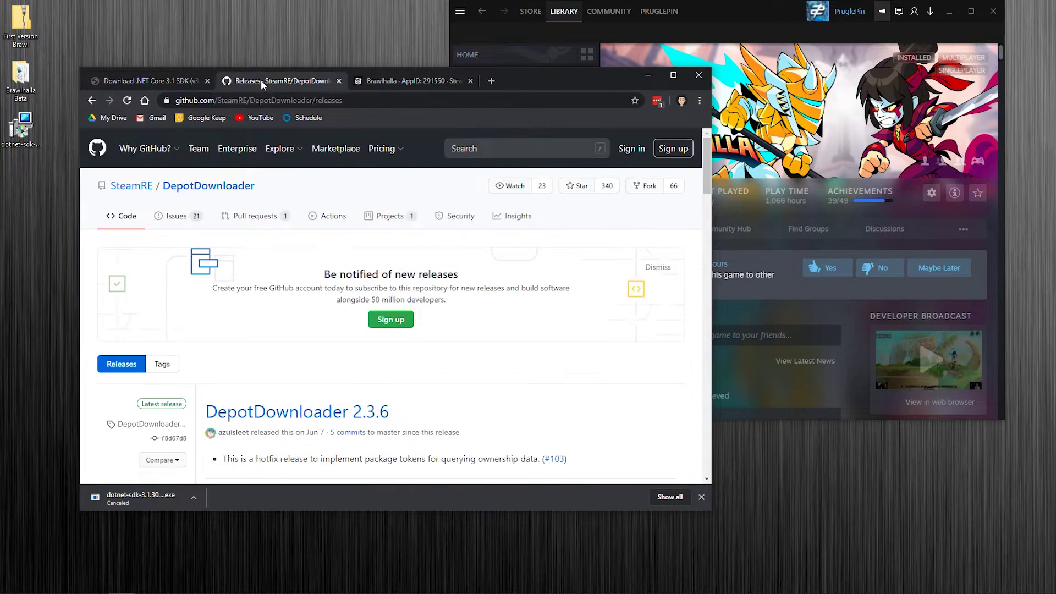
left_click(207, 81)
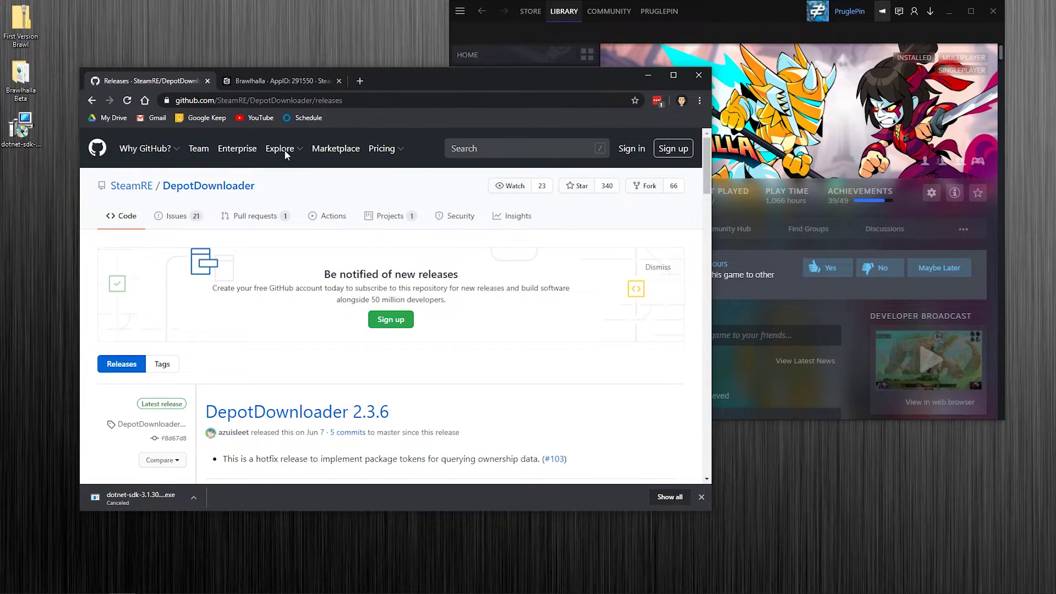
mouse_move(282, 147)
scroll(377, 253, "down", 3)
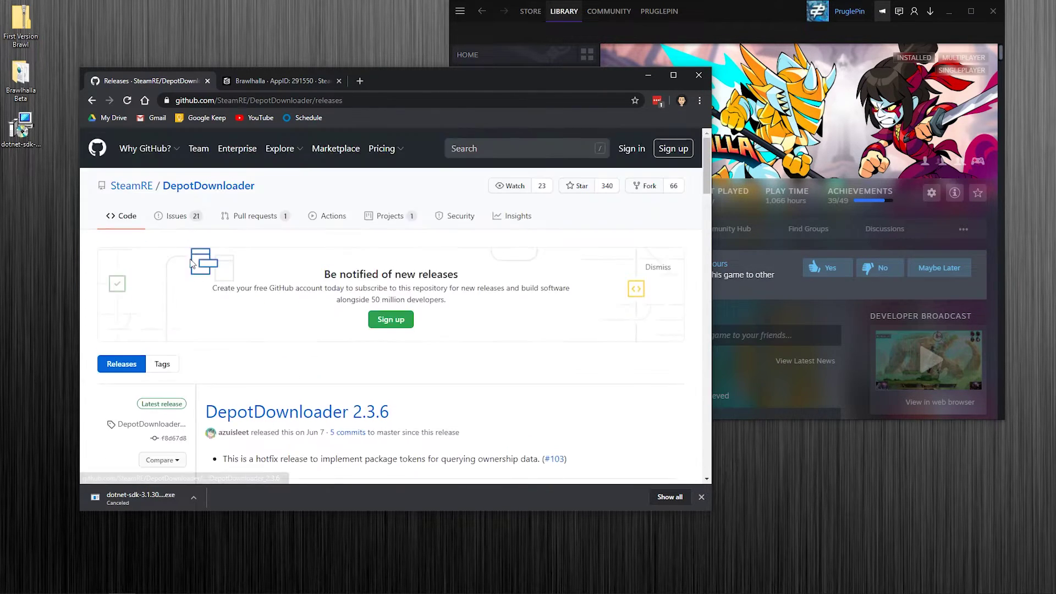
scroll(300, 341, "down", 3)
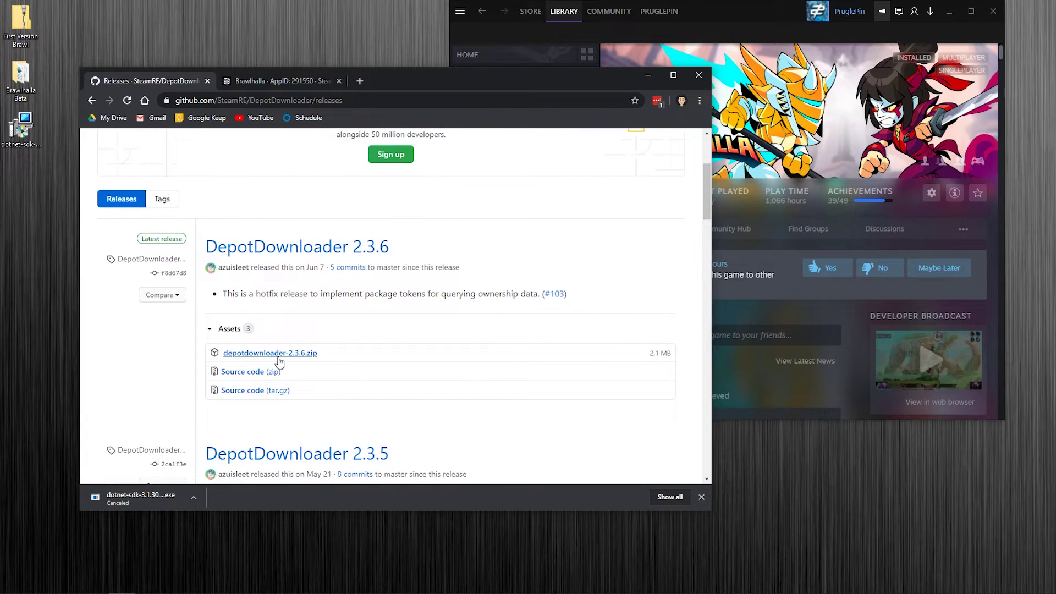
left_click(287, 359)
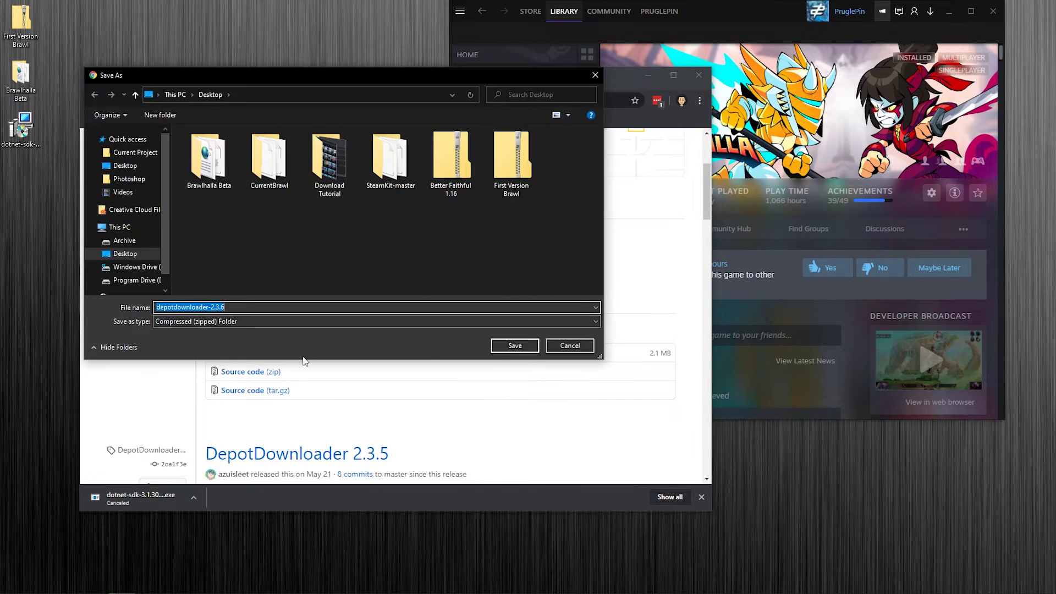
left_click(506, 345)
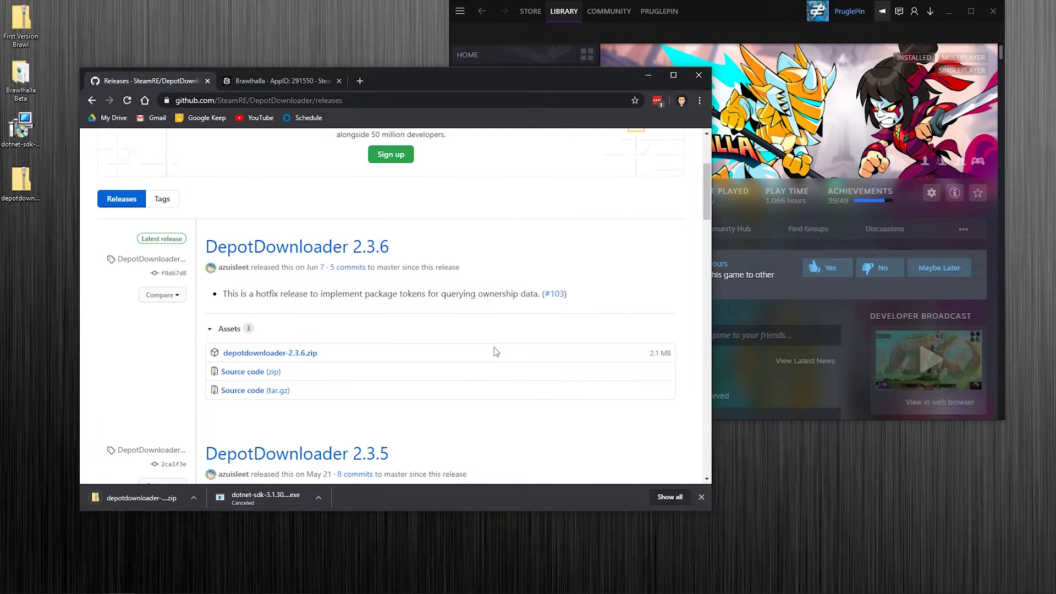
Step: Extract depotdownloader-2.3.6.zip into its own depotdownloader-2.3.6 folder
left_click(16, 185)
right_click(66, 182)
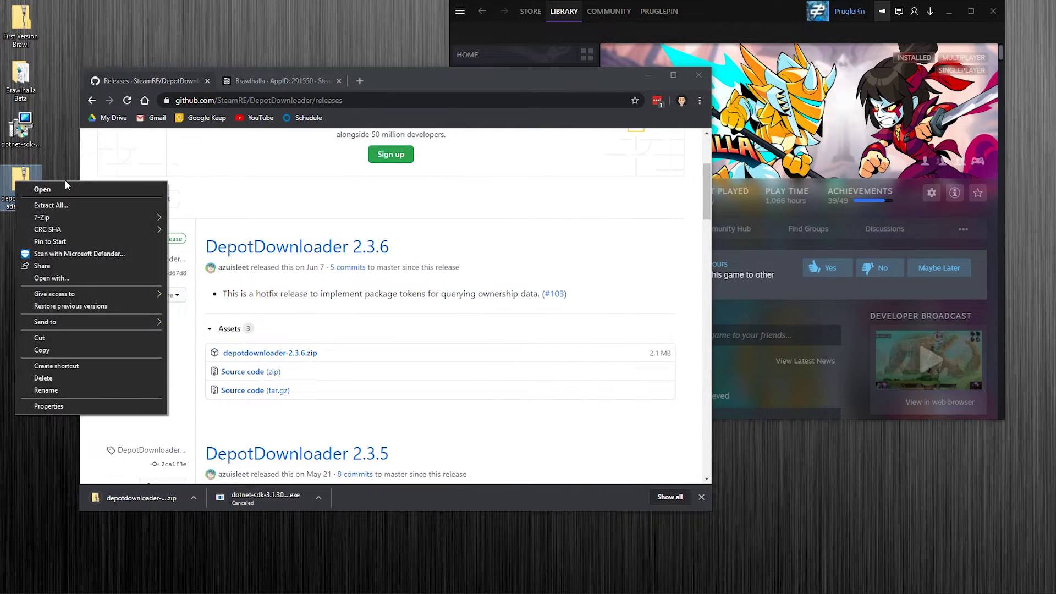
left_click(91, 208)
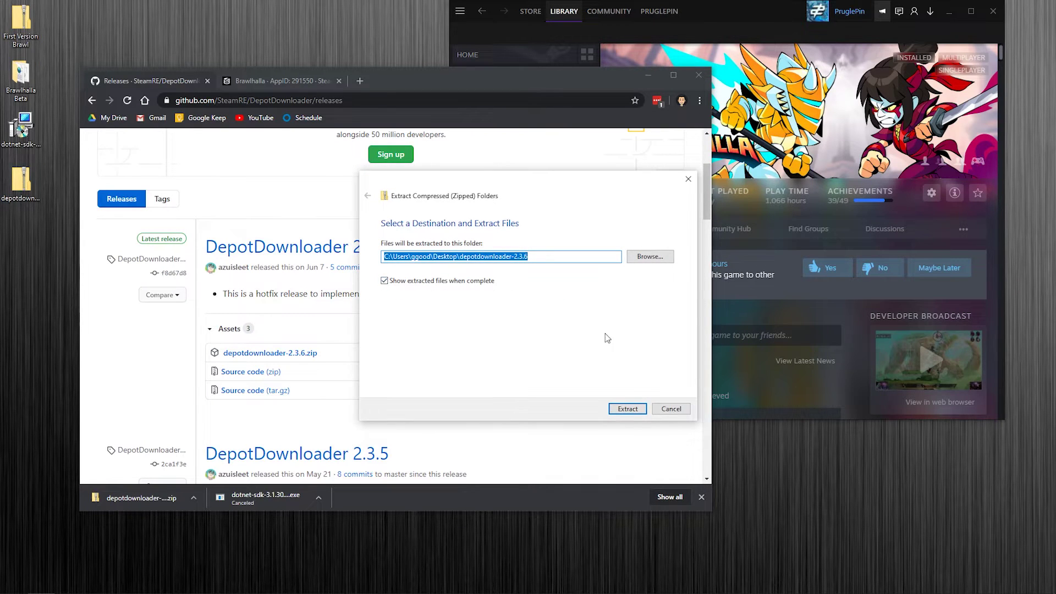
left_click(624, 408)
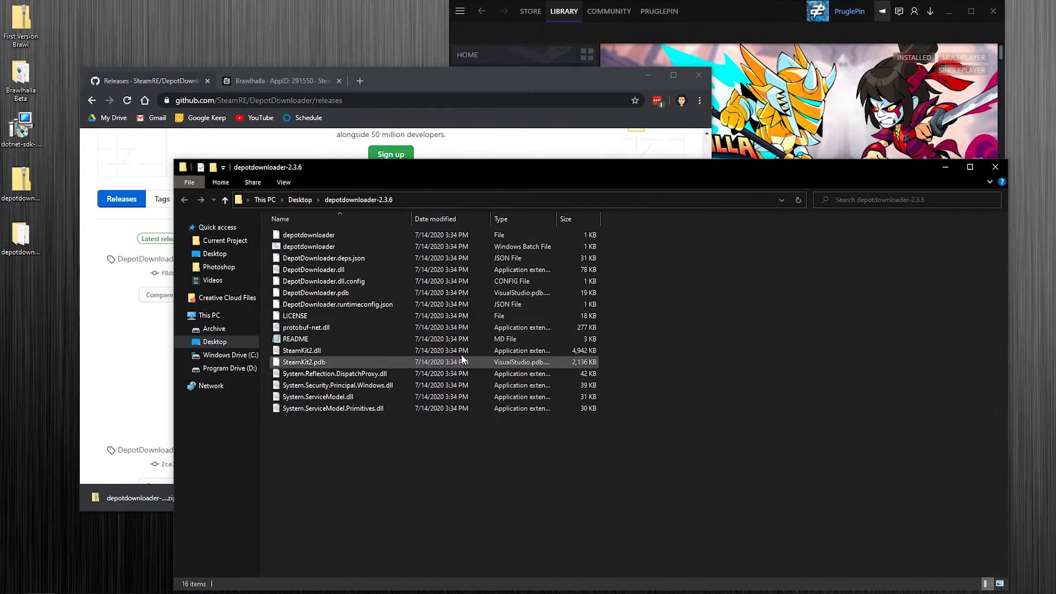
Step: Open Command Prompt in the depotdownloader-2.3.6 folder by entering cmd in the address bar
left_click(34, 238)
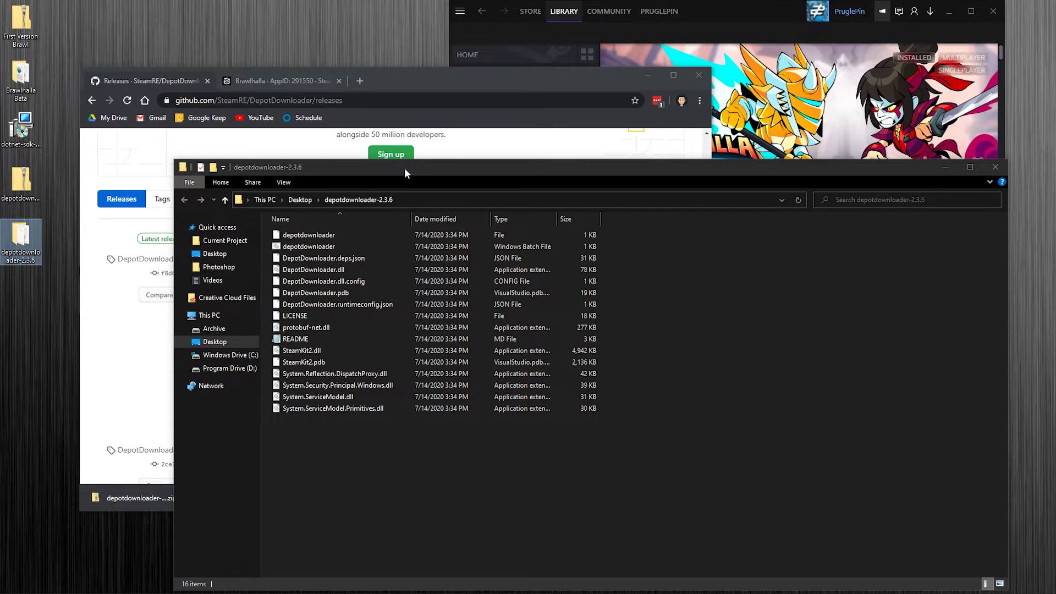
left_click_drag(405, 169, 320, 110)
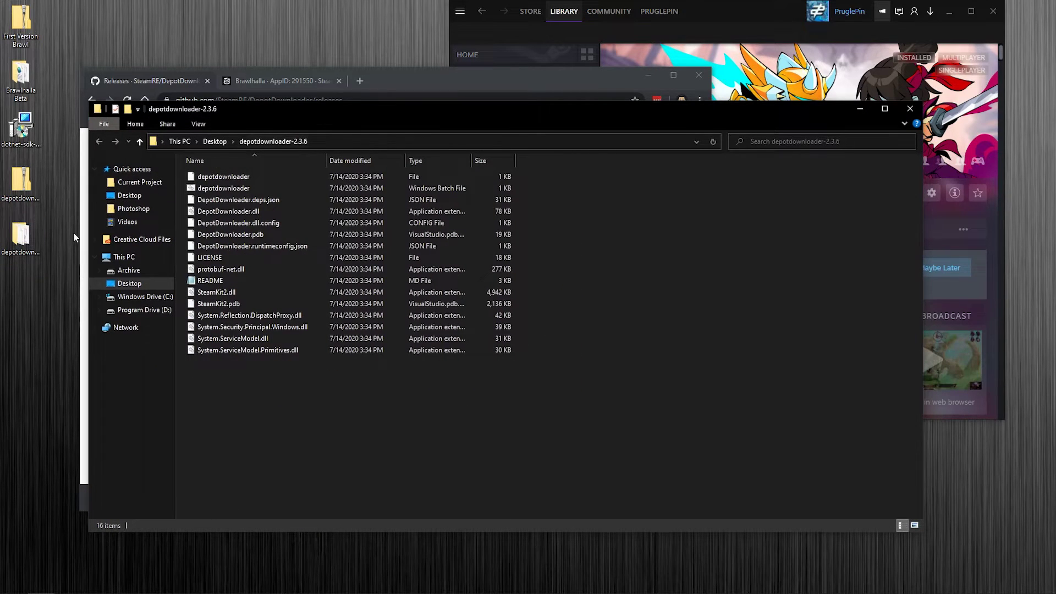
left_click(358, 141)
type("cmd")
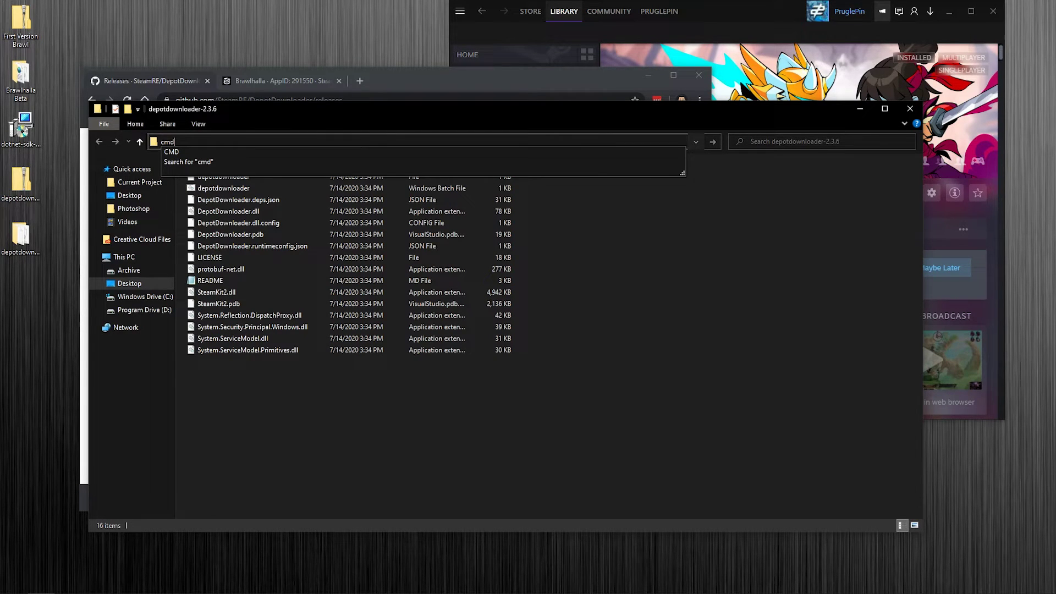
key("Return")
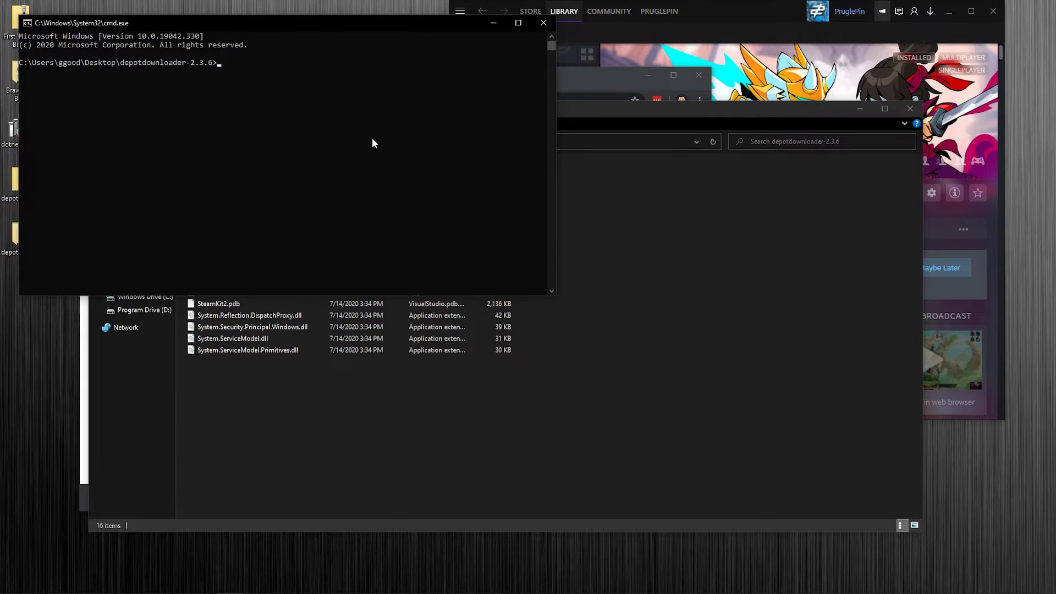
Step: Reposition the Command Prompt window and open the DepotDownloader README to read its usage commands
left_click_drag(280, 37, 494, 145)
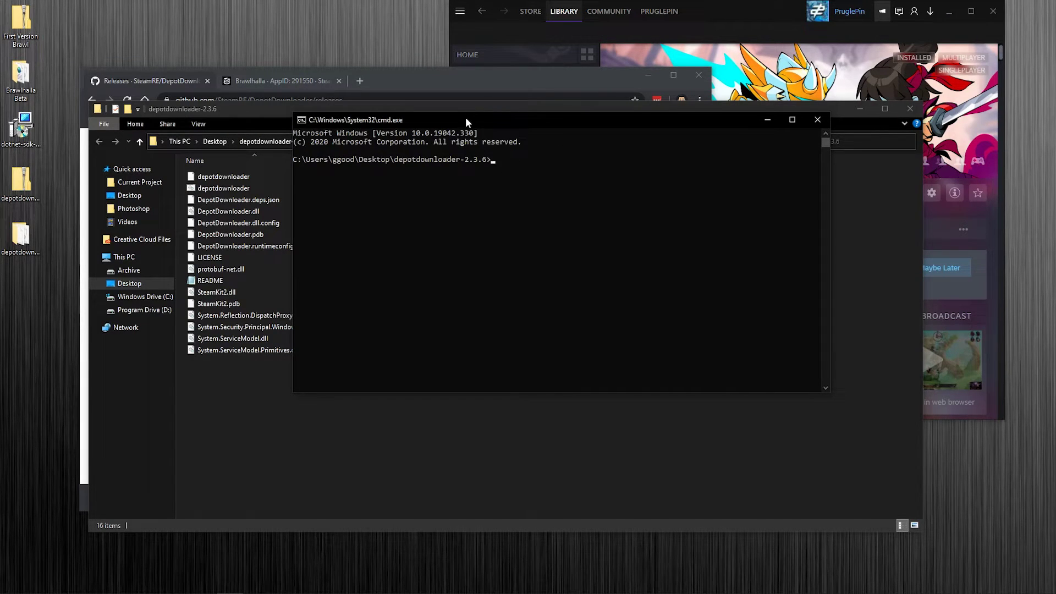
left_click_drag(465, 117, 595, 140)
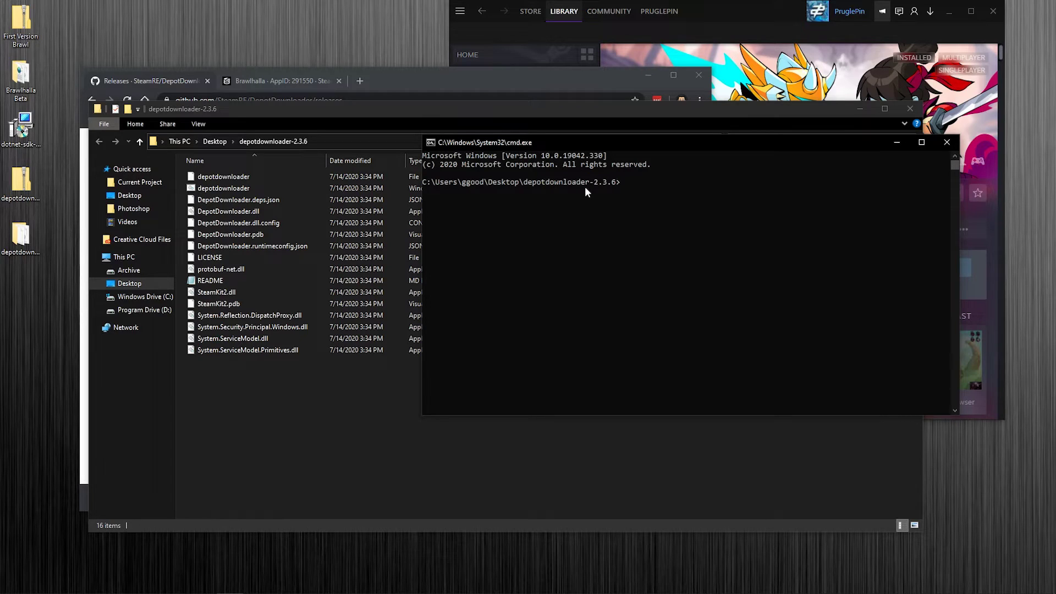
left_click_drag(225, 284, 225, 286)
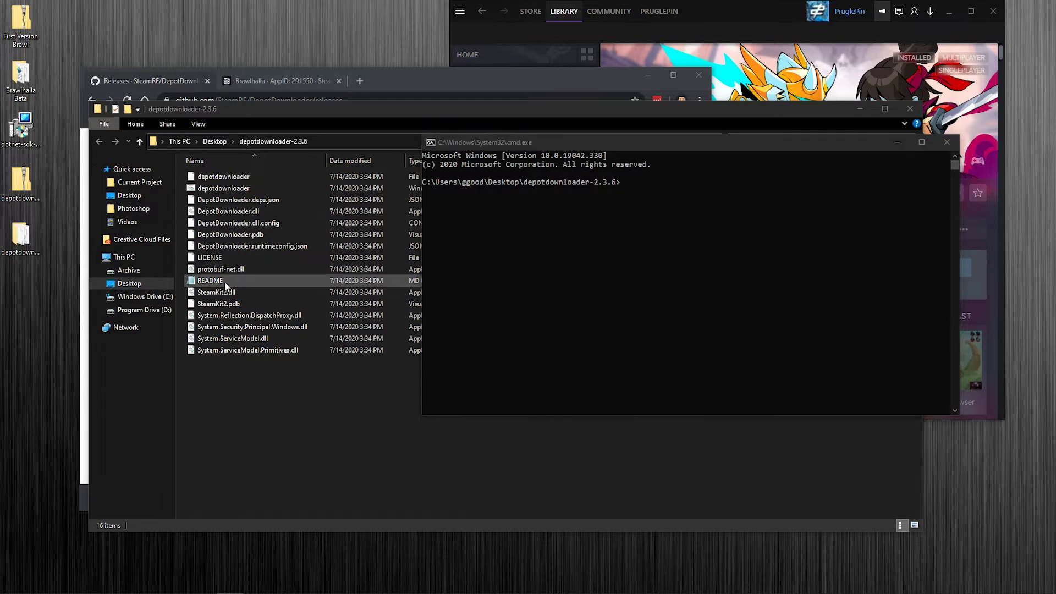
double_click(225, 285)
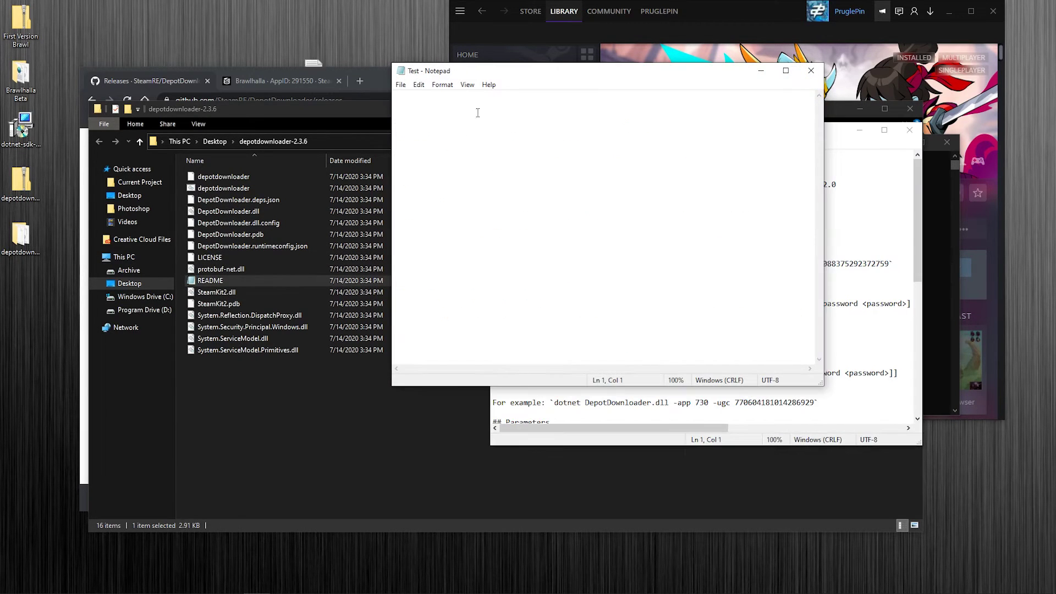
Step: Paste the README's two-line dotnet DepotDownloader.dll command into the Test note and close the README
left_click_drag(568, 89, 186, 57)
left_click_drag(636, 132, 701, 82)
left_click_drag(753, 154, 599, 154)
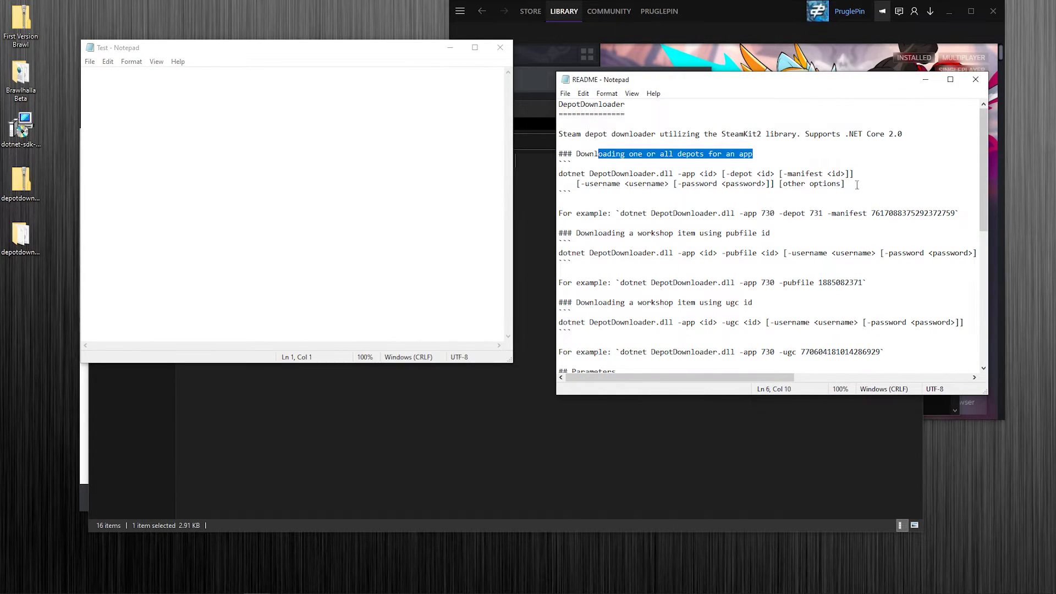
left_click_drag(846, 184, 556, 174)
left_click(497, 156)
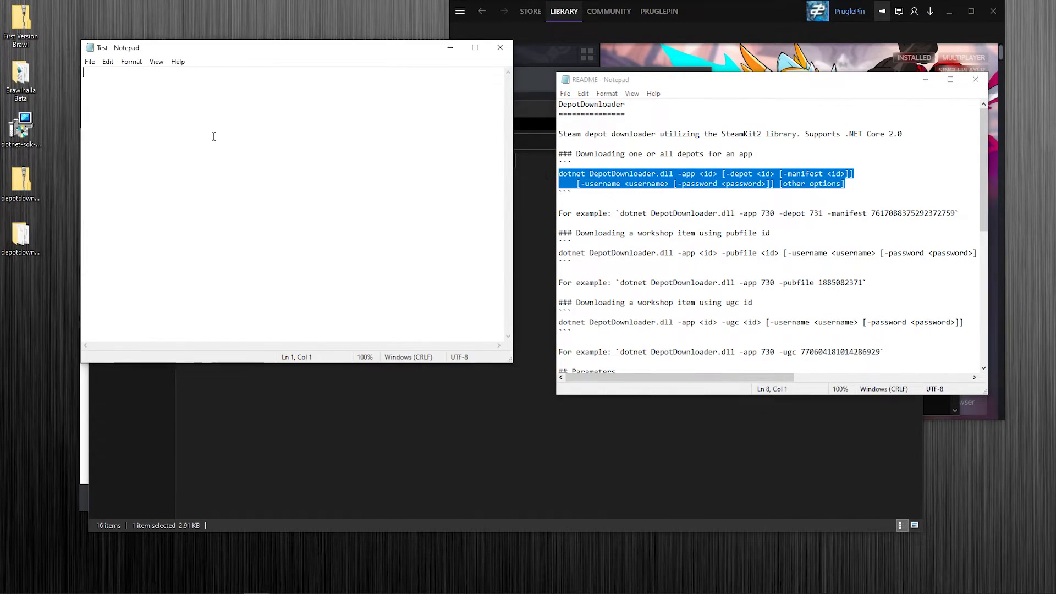
key("ctrl+v")
left_click(977, 77)
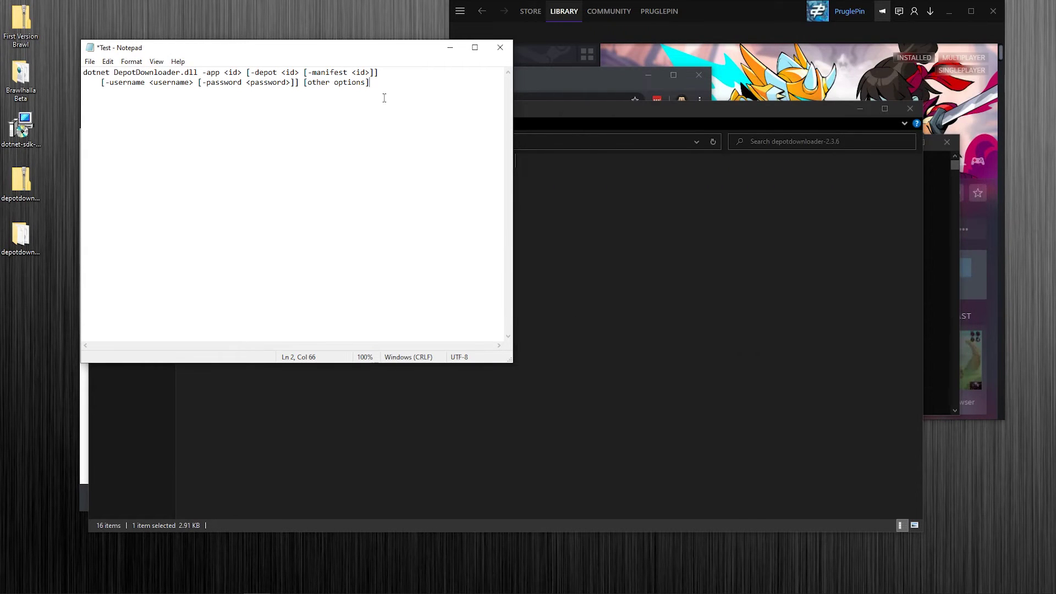
Step: Edit the bracket before -depot, select the depot ID placeholder, and minimize File Explorer
left_click(252, 72)
key("BackSpace")
type("[")
left_click_drag(300, 76, 295, 76)
key("ctrl+a")
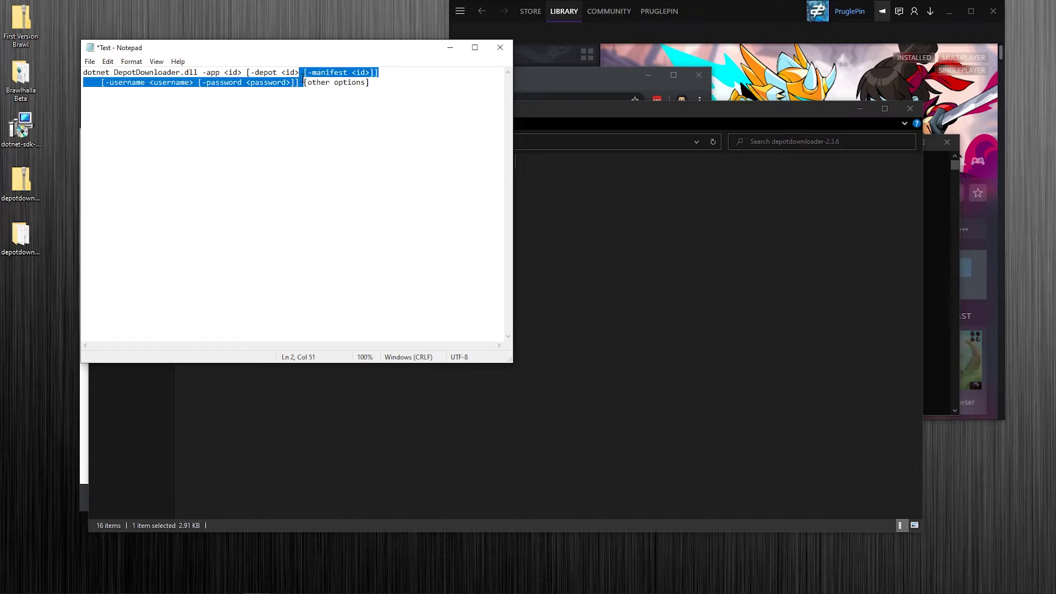
left_click_drag(300, 74, 295, 73)
left_click_drag(705, 112, 758, 146)
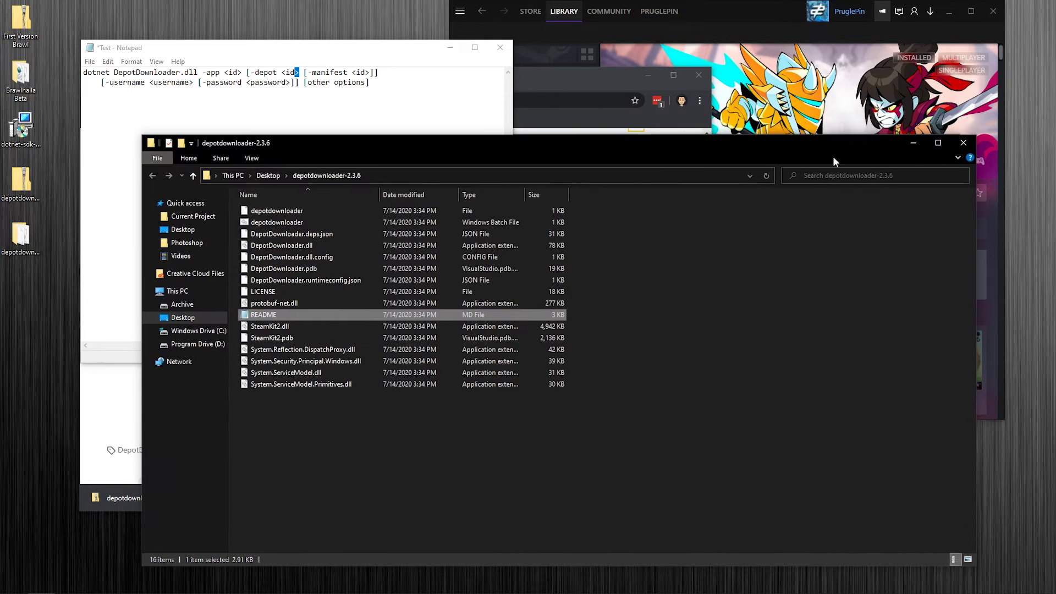
left_click(913, 143)
Step: Show SteamDB's Brawlhalla page (App ID 291550) in a browser window beside the Notepad command
left_click(562, 83)
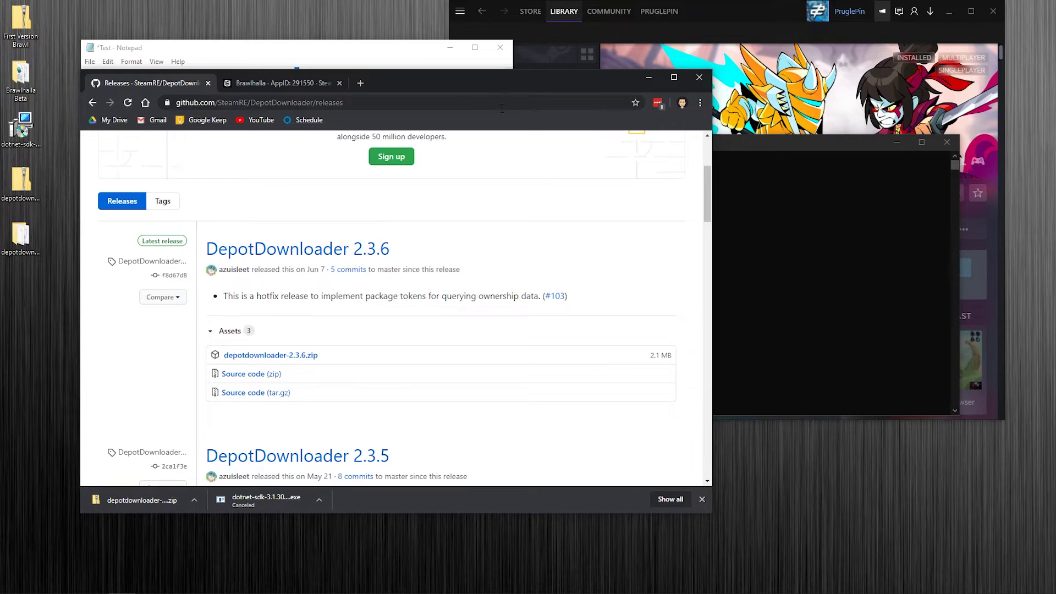
left_click(308, 84)
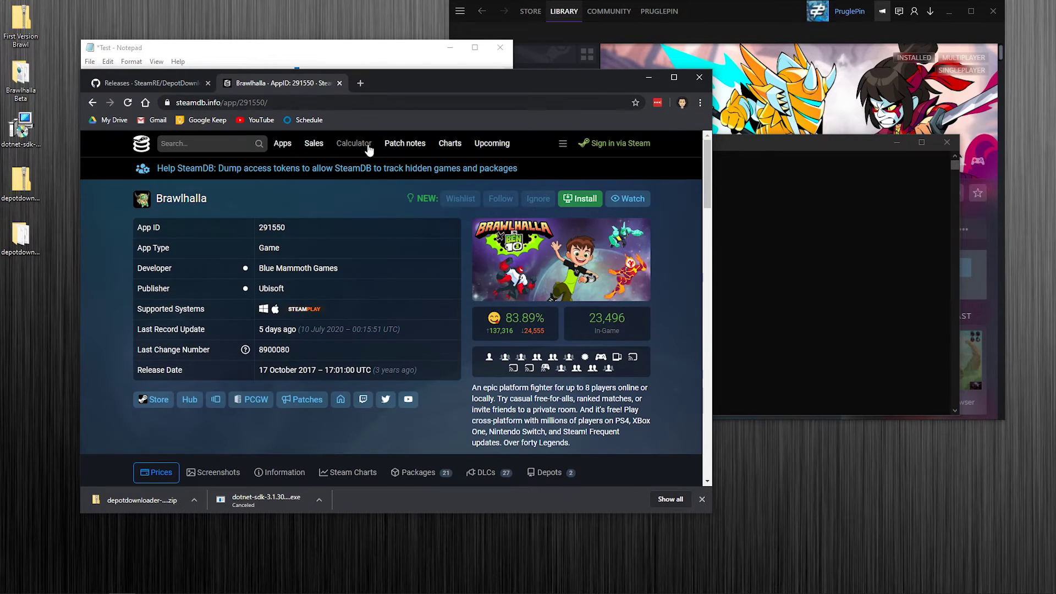
scroll(368, 190, "down", 2)
scroll(367, 190, "up", 1)
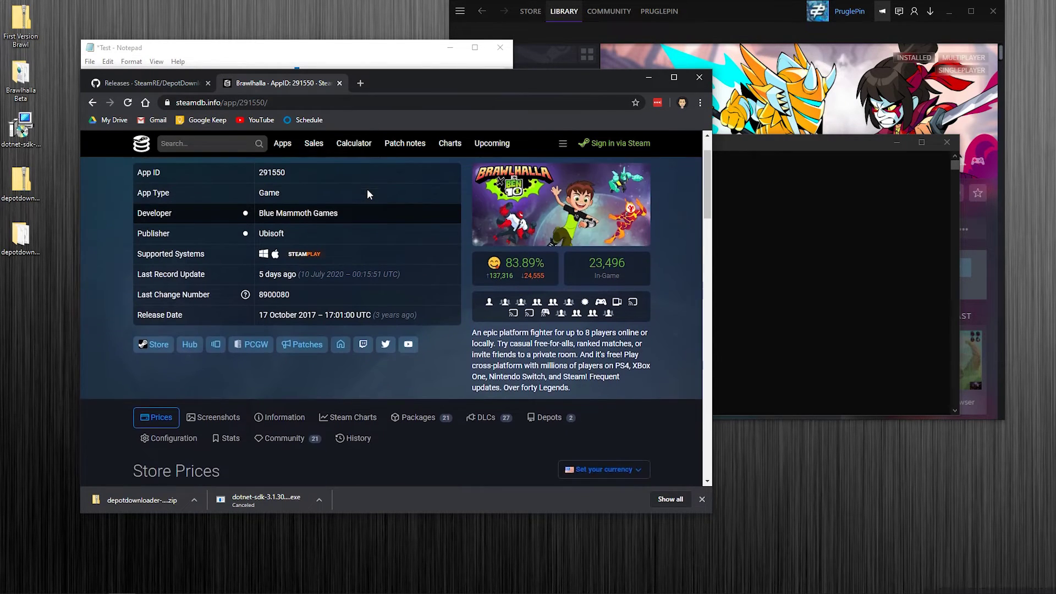
scroll(367, 190, "up", 1)
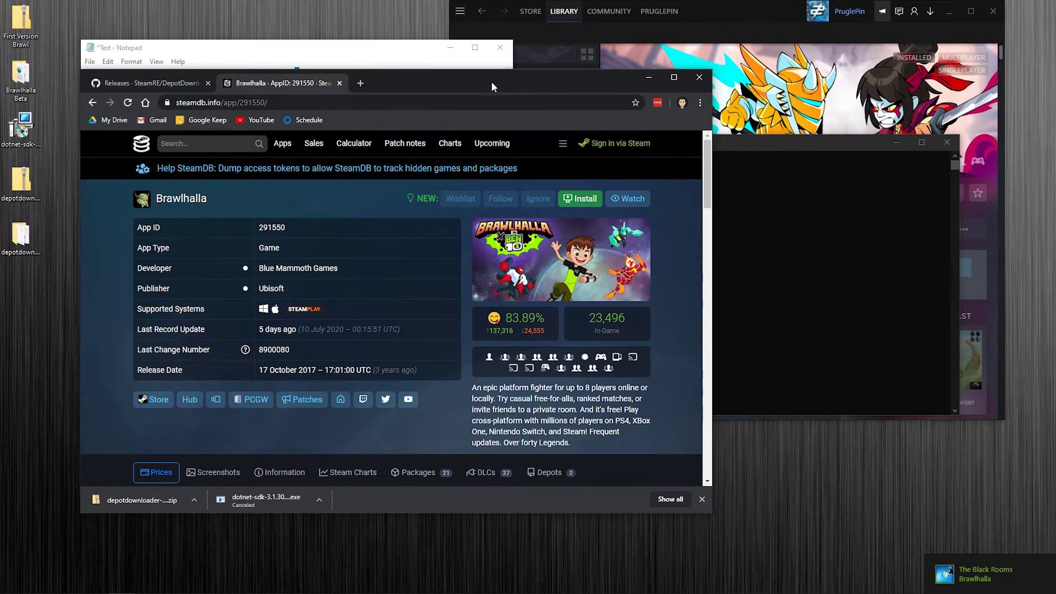
left_click_drag(491, 81, 638, 176)
mouse_move(435, 48)
left_mouse_down()
mouse_move(467, 57)
mouse_move(438, 38)
left_mouse_up()
left_click_drag(637, 170, 622, 97)
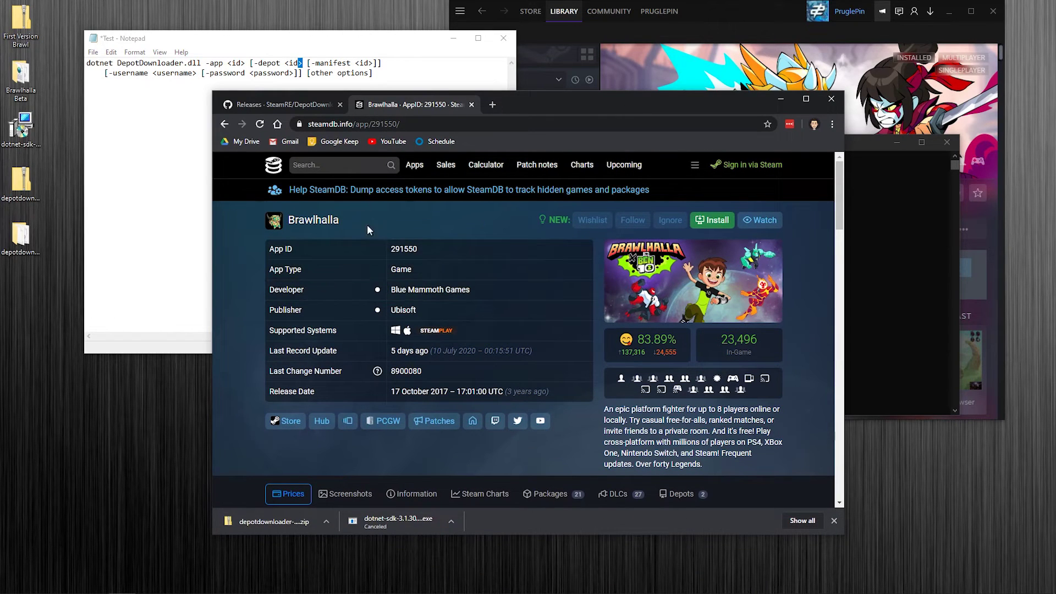
scroll(380, 258, "down", 3)
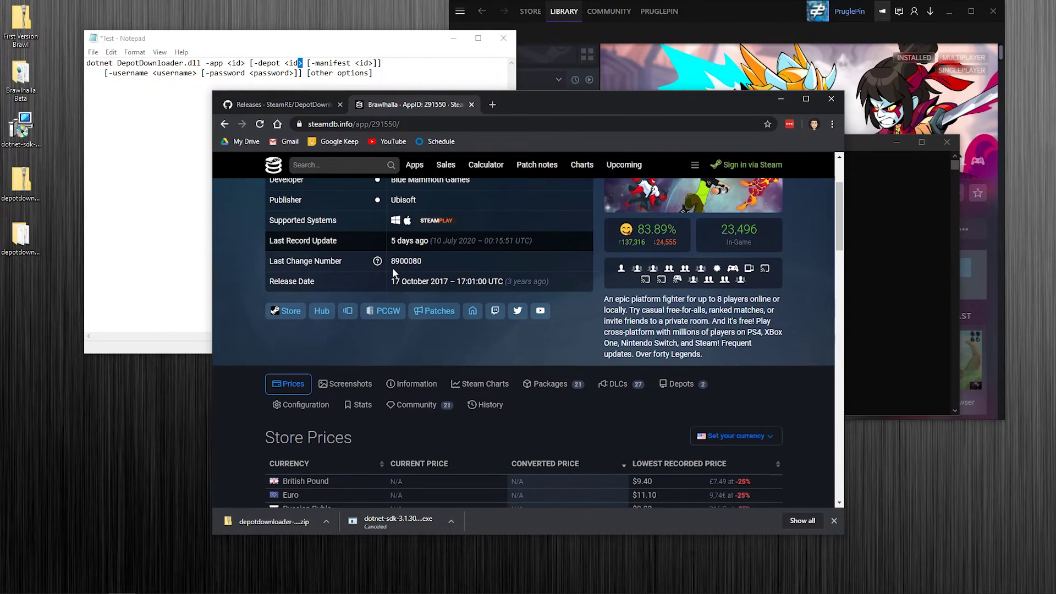
scroll(392, 271, "up", 3)
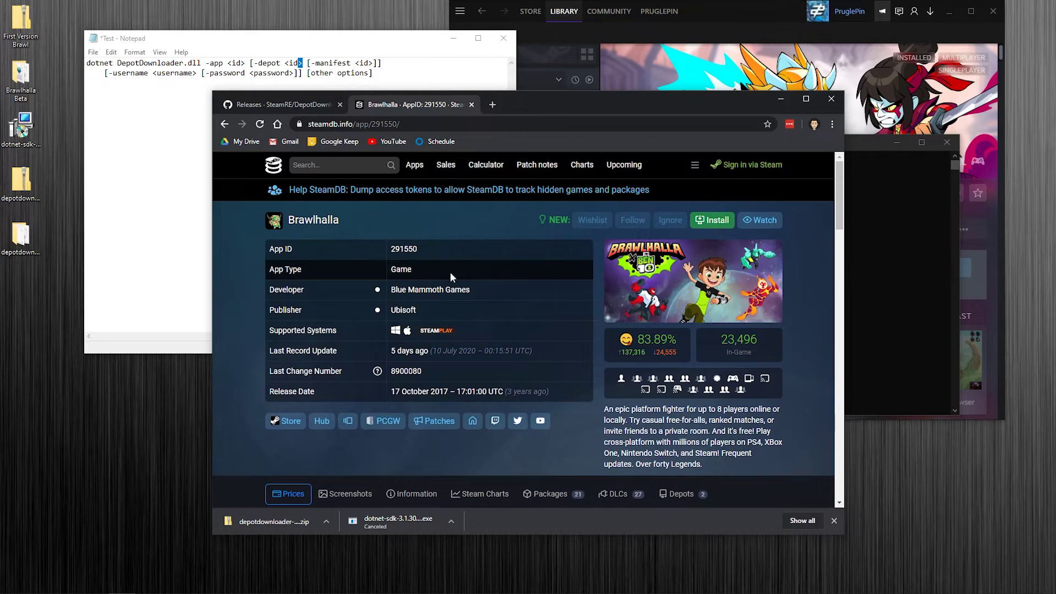
scroll(456, 278, "down", 6)
Step: Maximize the browser and open Brawlhalla Content depot 291551 from the game's Depots list
left_click(806, 99)
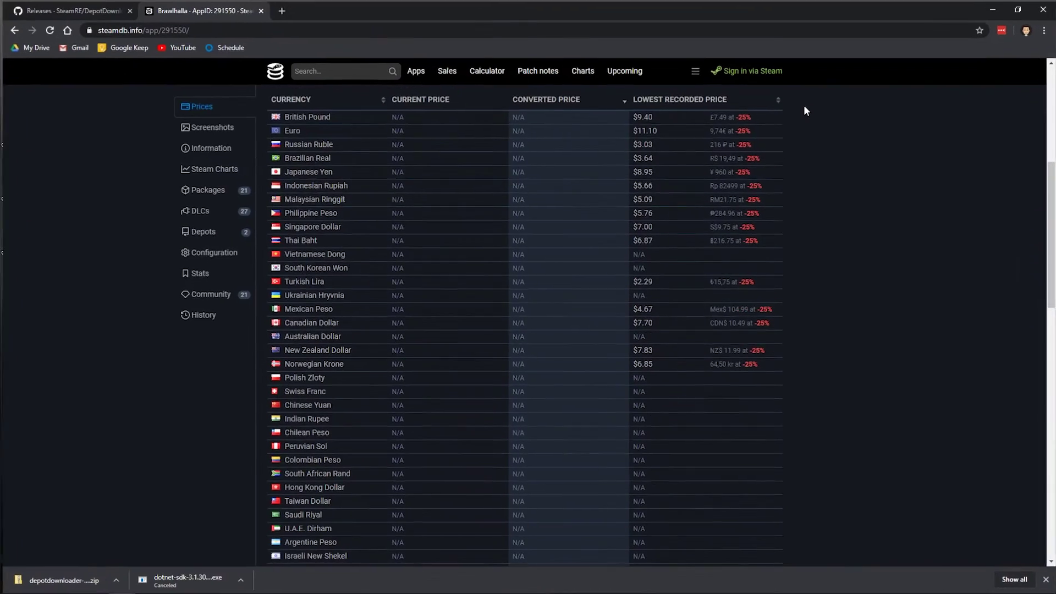
scroll(524, 240, "up", 3)
scroll(331, 303, "down", 2)
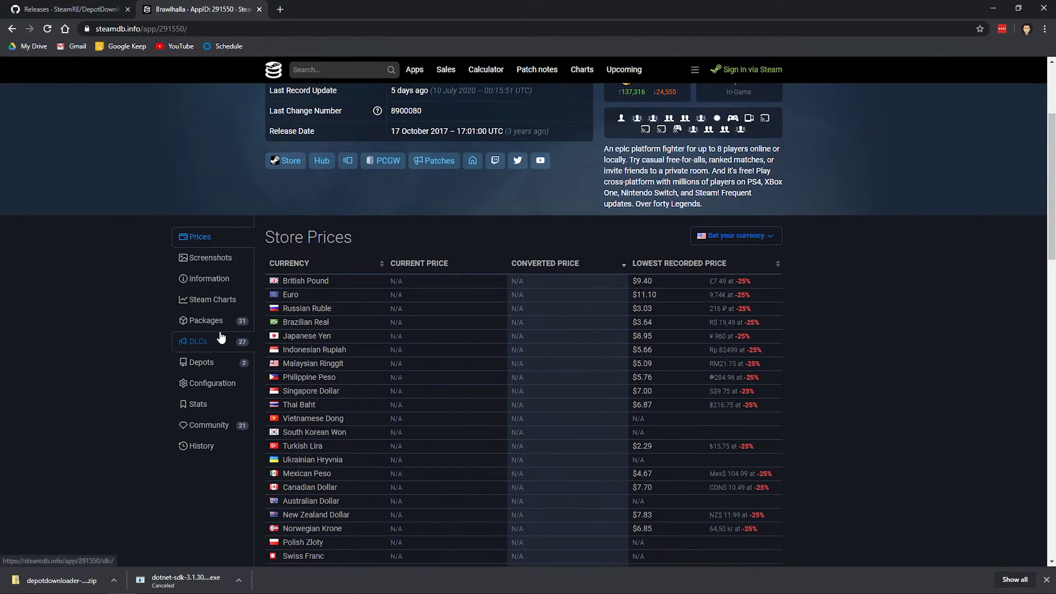
left_click(202, 363)
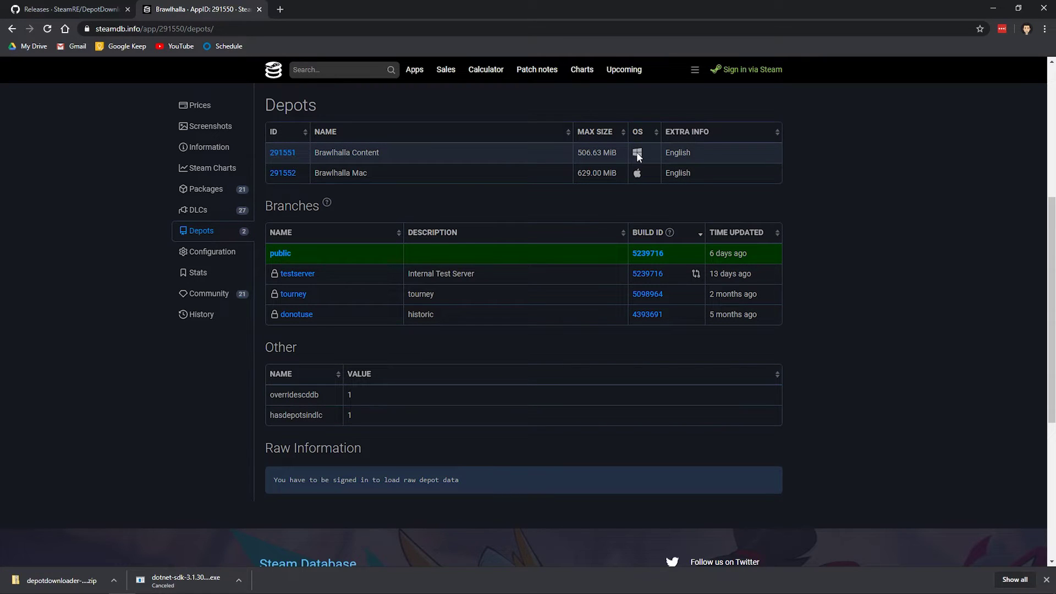
left_click(277, 157)
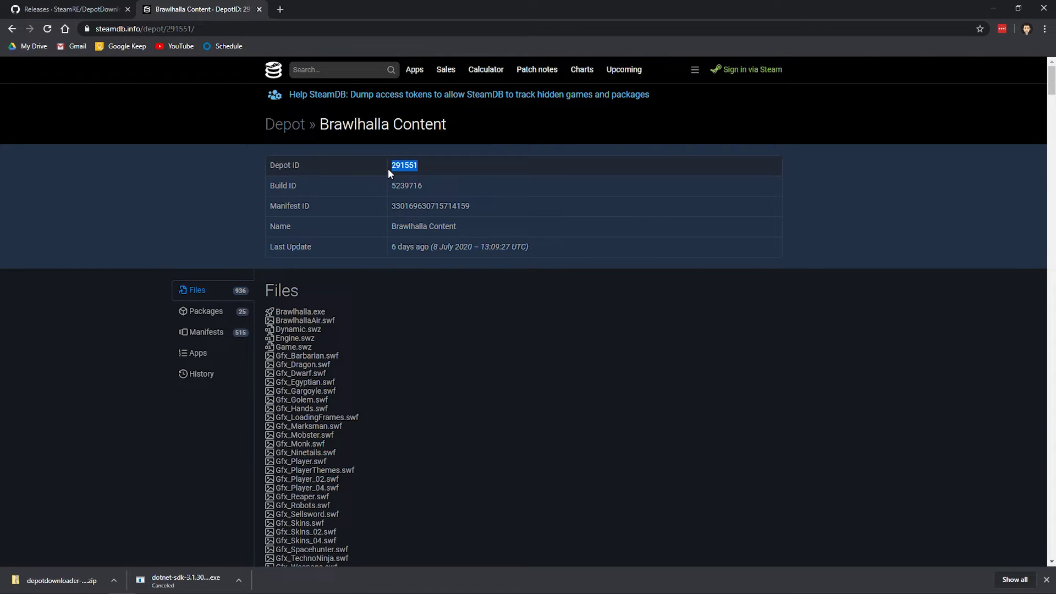
Step: Replace the -depot placeholder with 291551 and remove the bracket before -depot
left_click_drag(418, 5, 685, 98)
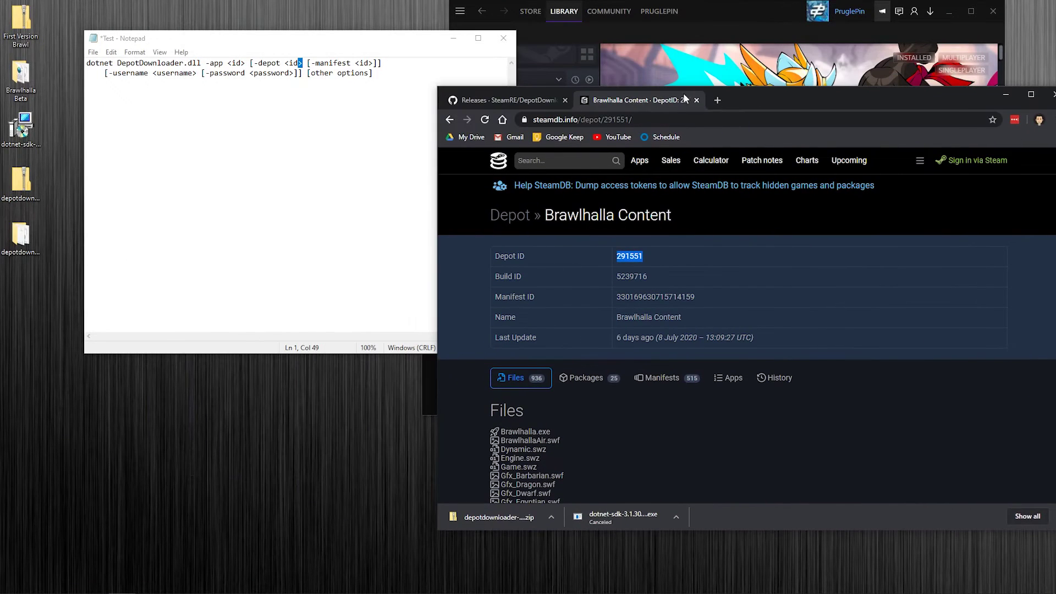
left_click(259, 73)
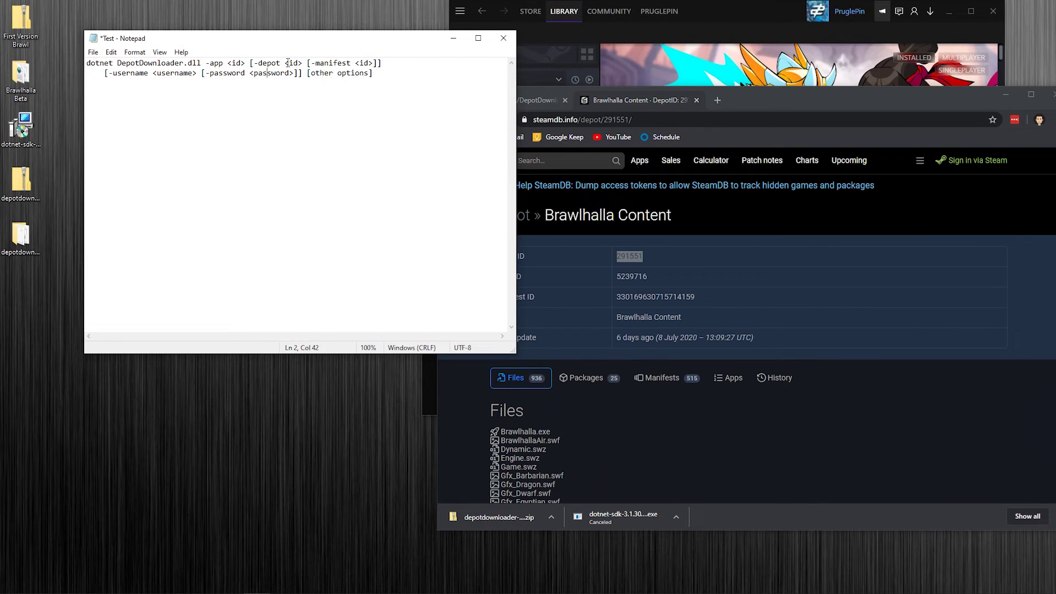
left_click_drag(285, 63, 301, 64)
type("291551")
key("BackSpace")
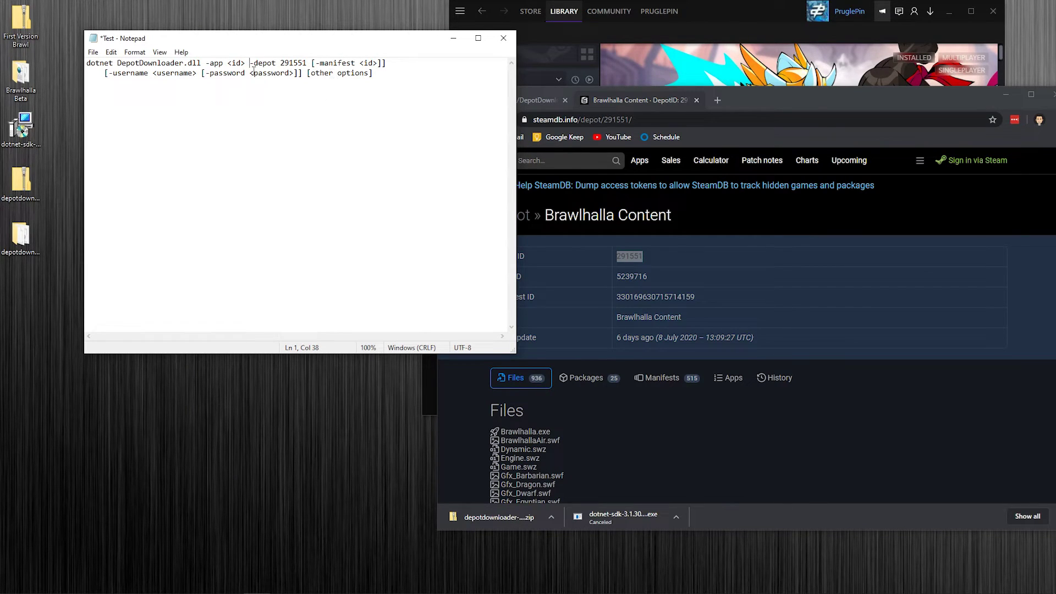
Step: Copy App ID 291550 from SteamDB and paste it over the placeholder after -app
left_click(672, 219)
key("alt+Left")
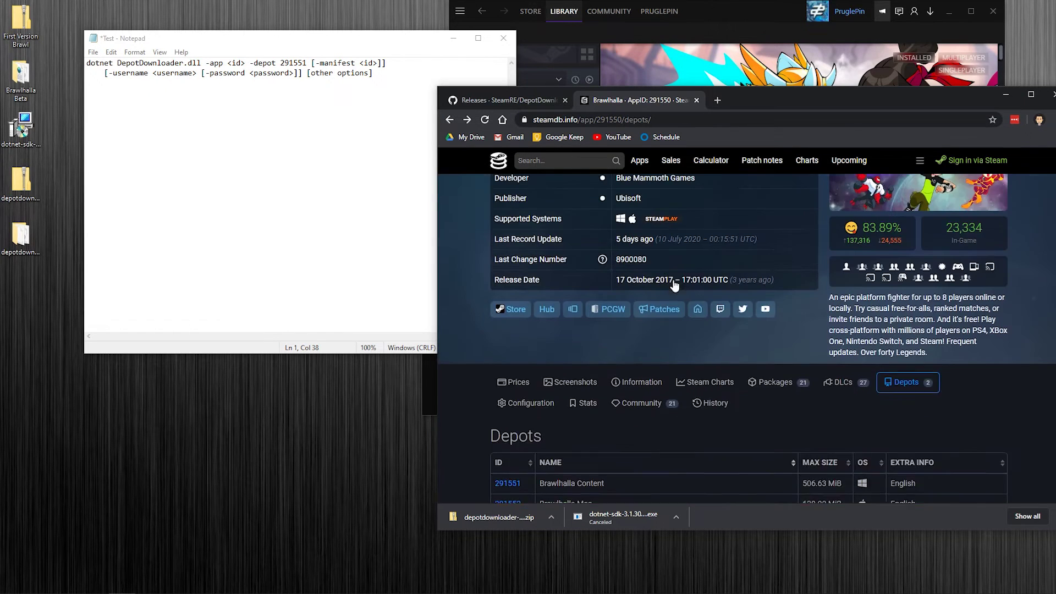
scroll(664, 286, "up", 4)
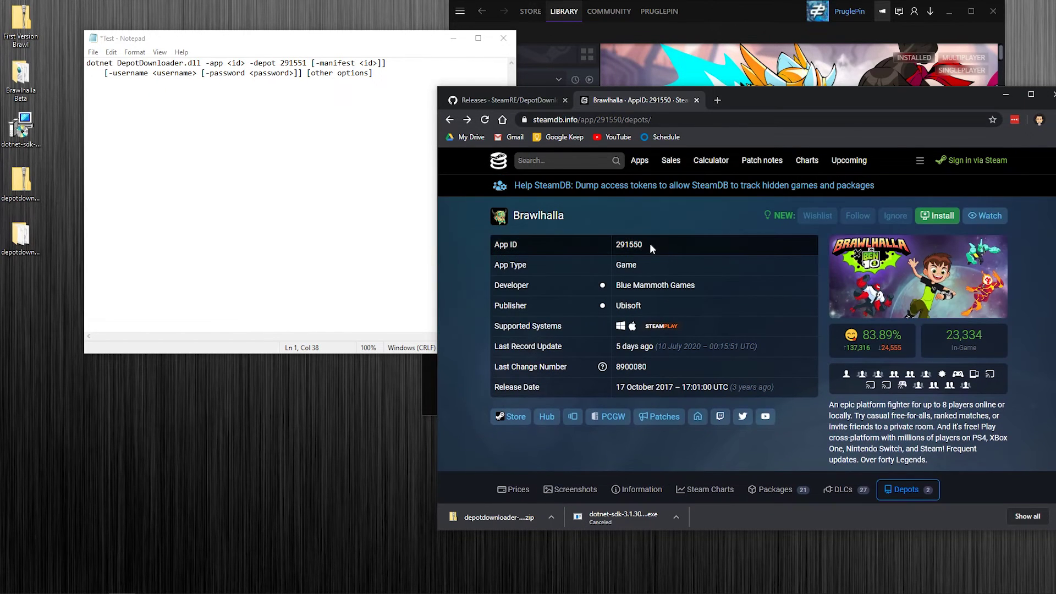
left_click_drag(649, 243, 615, 245)
key("ctrl+c")
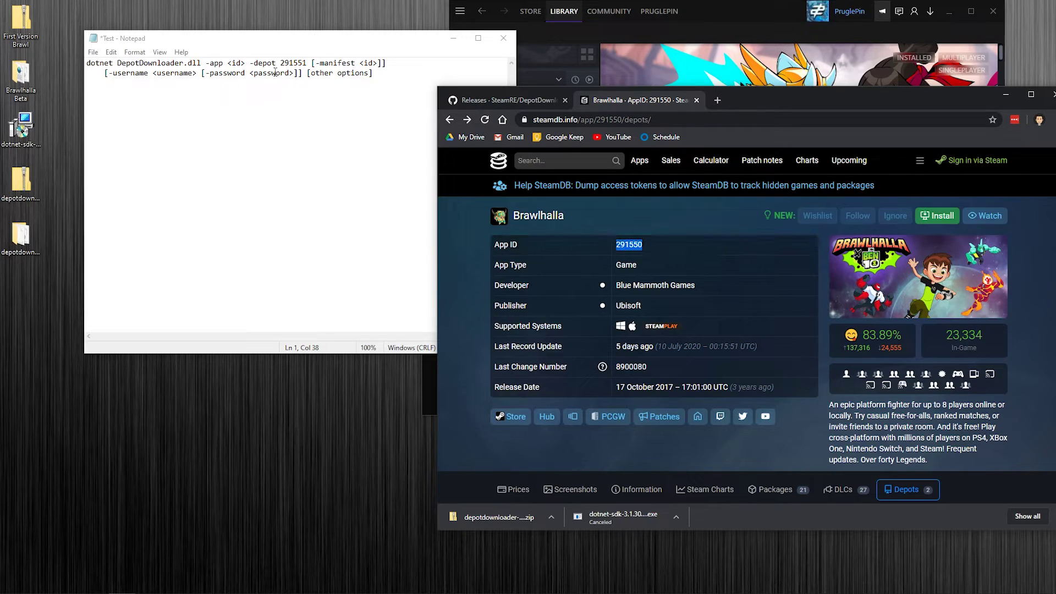
left_click(244, 66)
left_click_drag(246, 63, 227, 63)
key("ctrl+v")
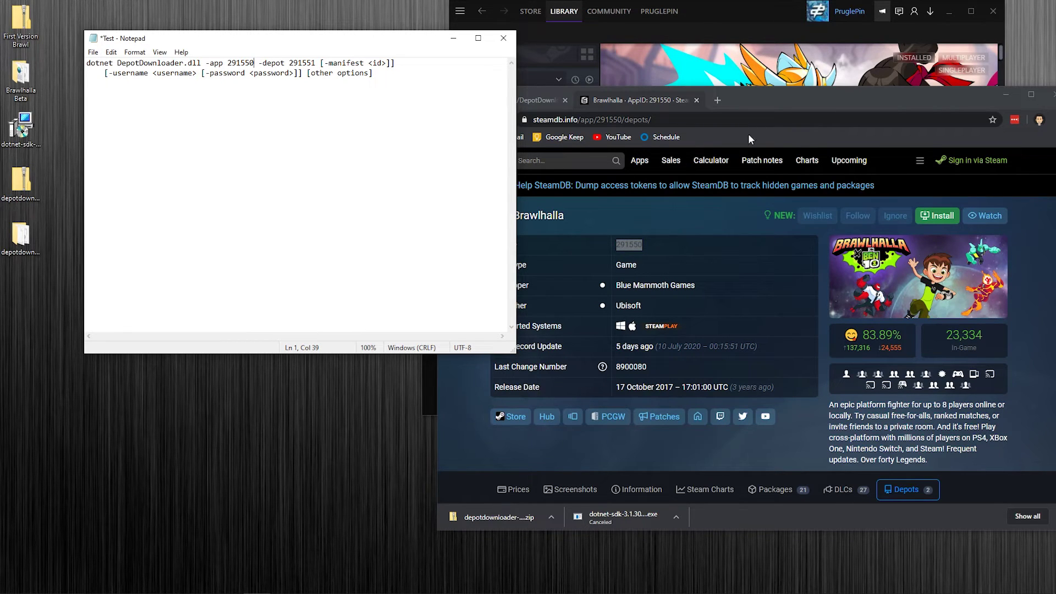
Step: Reopen the Brawlhalla Content depot 291551 page with the browser maximized
left_click_drag(776, 99, 694, 43)
scroll(655, 159, "down", 5)
scroll(651, 166, "up", 5)
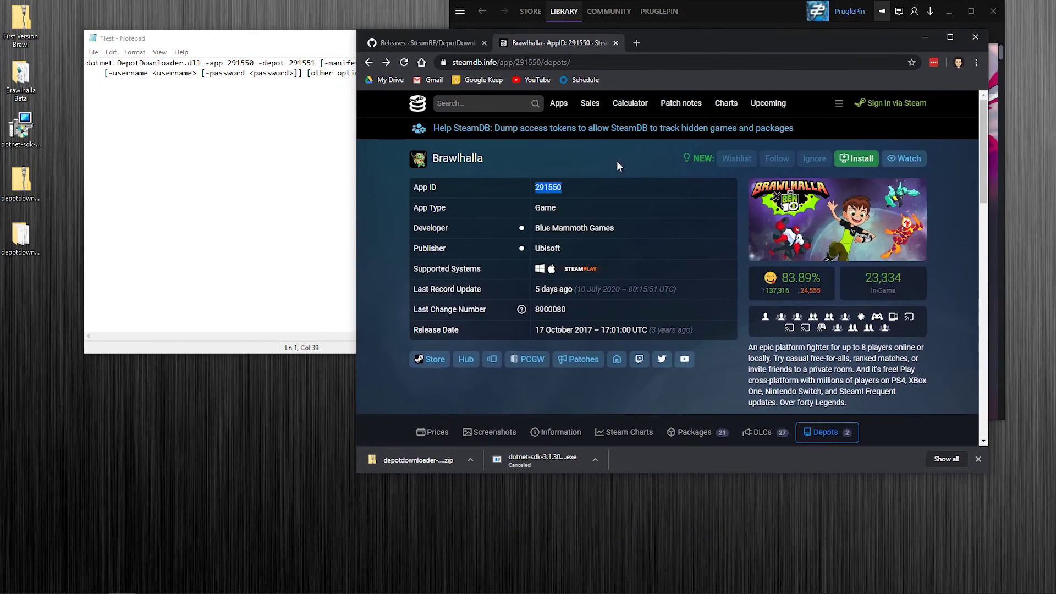
scroll(486, 198, "down", 5)
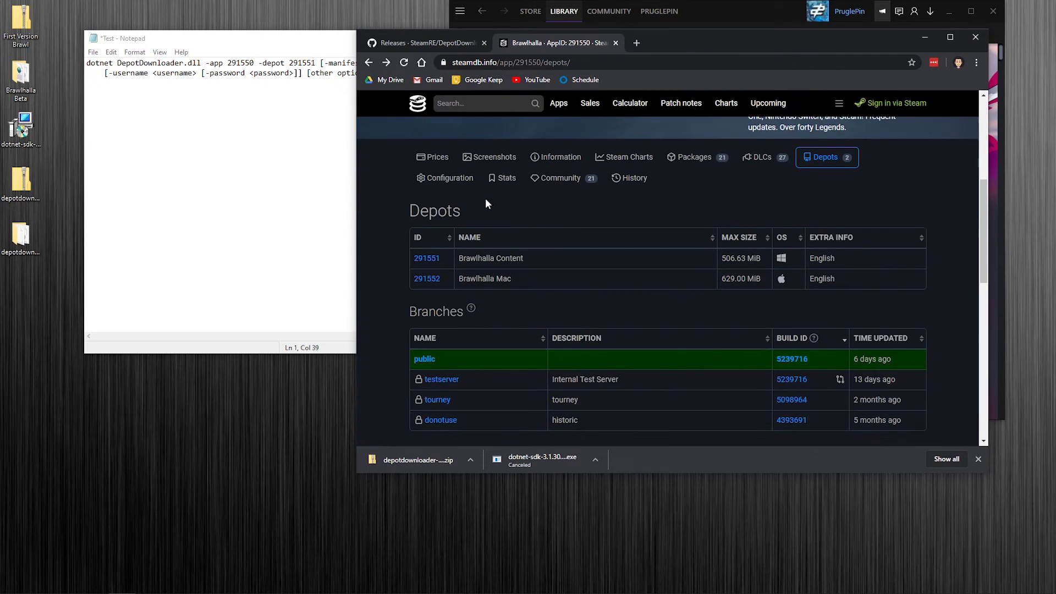
left_click(427, 259)
scroll(497, 248, "down", 5)
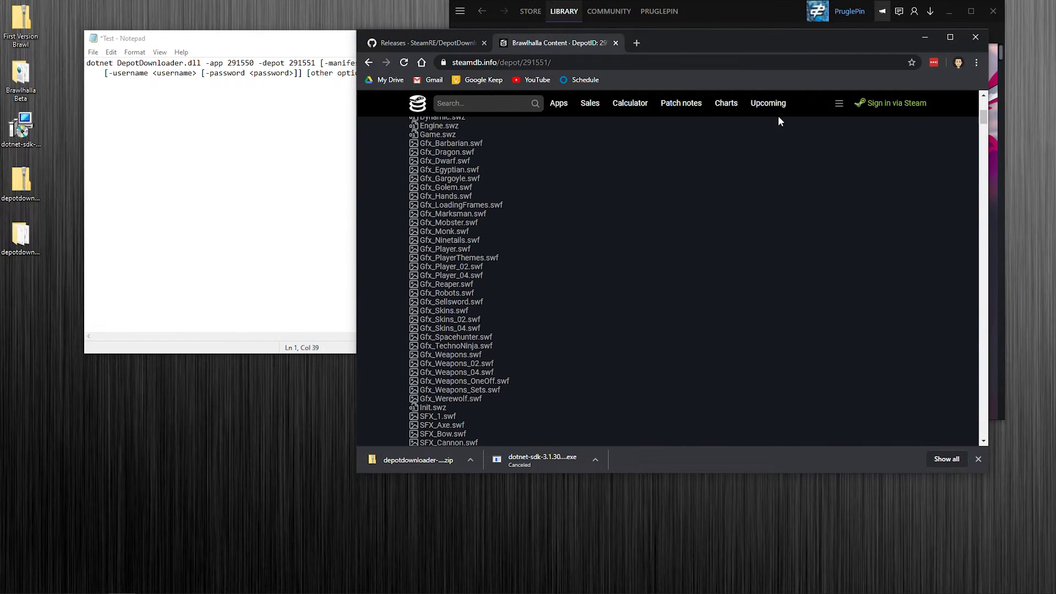
left_click(953, 43)
scroll(431, 207, "up", 5)
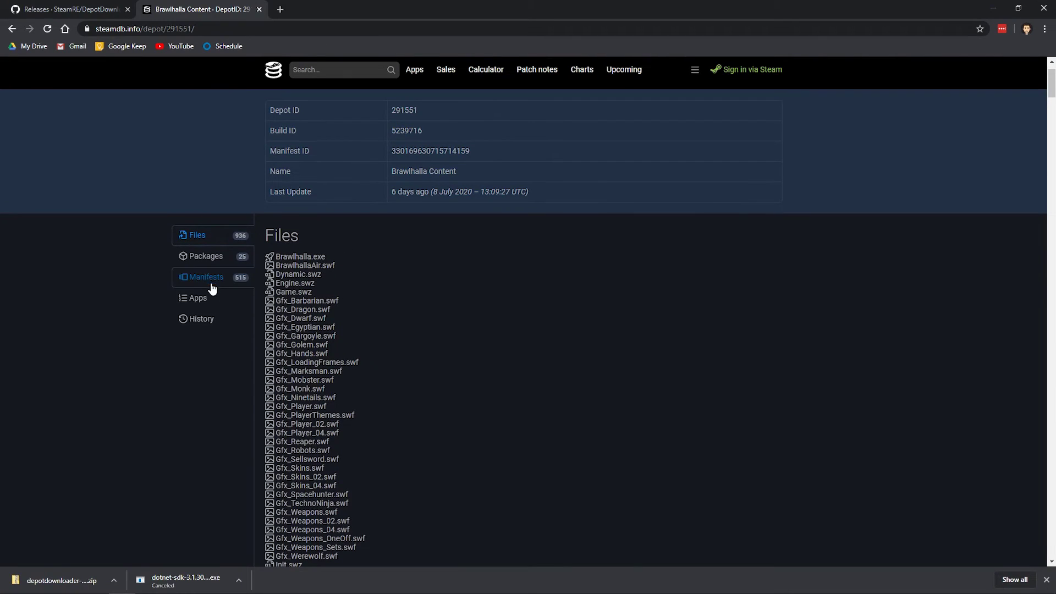
Step: Open the depot's Previous manifests list and select the 10 June 2020 manifest ID
left_click(216, 281)
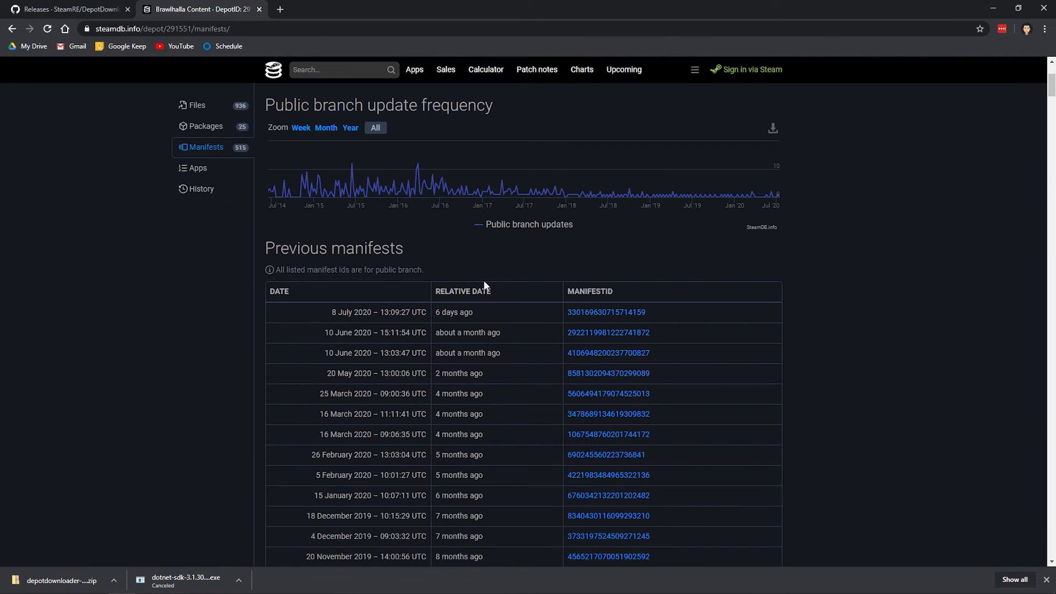
scroll(495, 280, "down", 20)
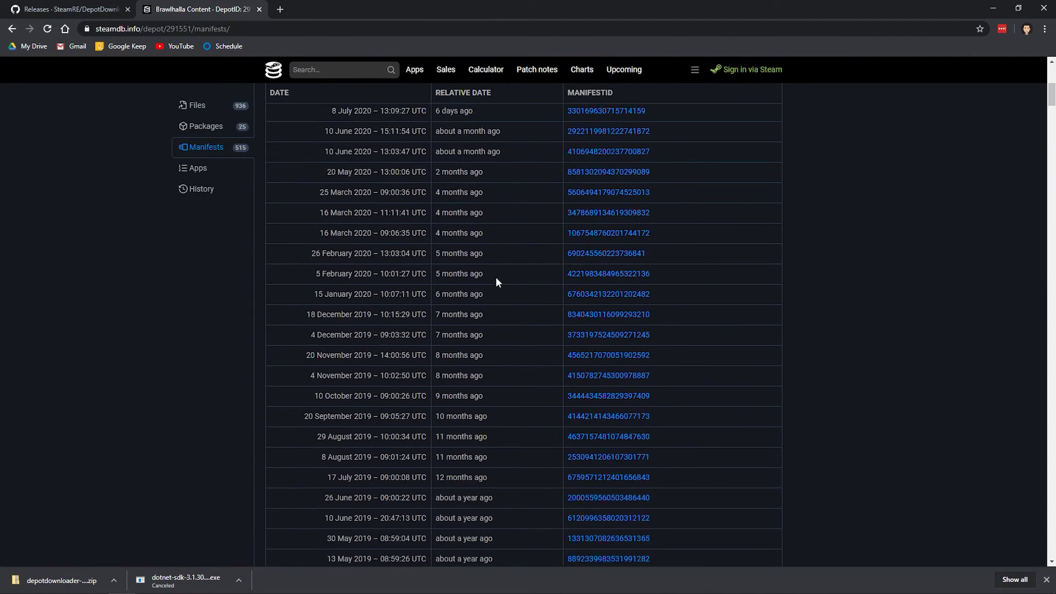
scroll(500, 286, "down", 20)
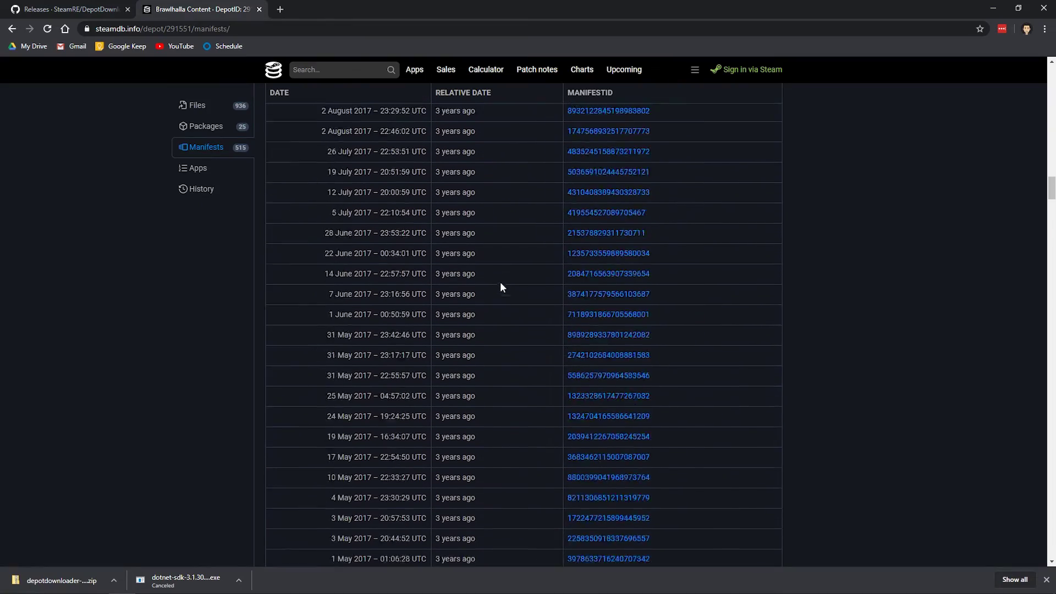
scroll(499, 296, "down", 20)
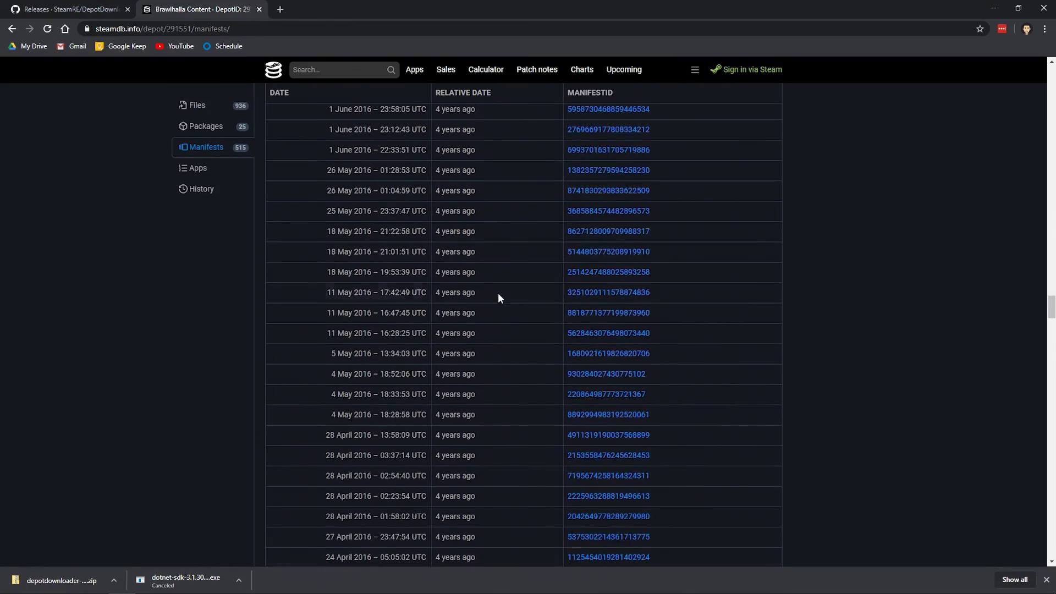
scroll(497, 301, "down", 20)
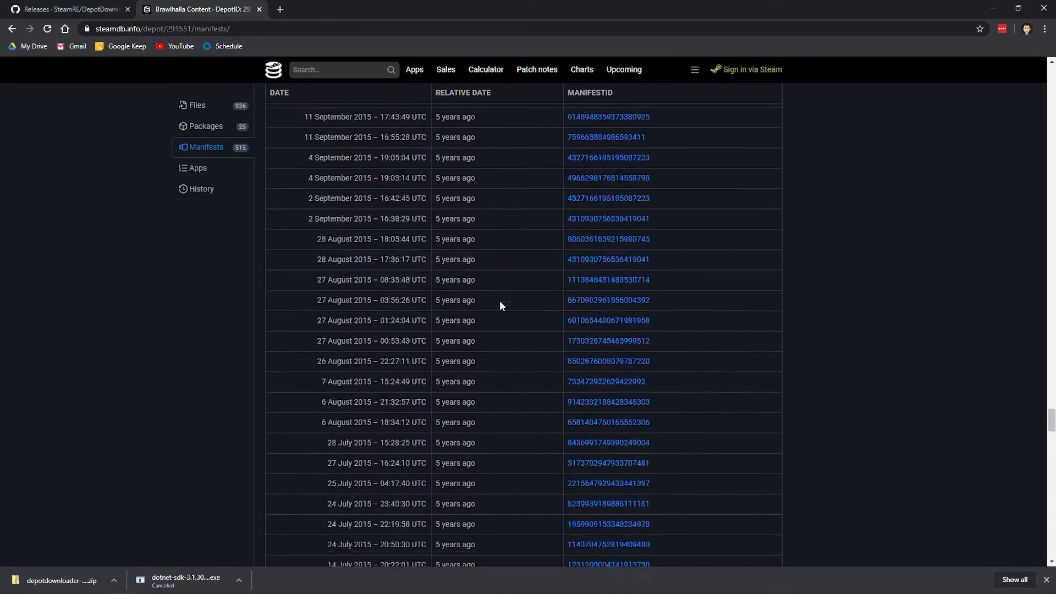
scroll(515, 314, "down", 20)
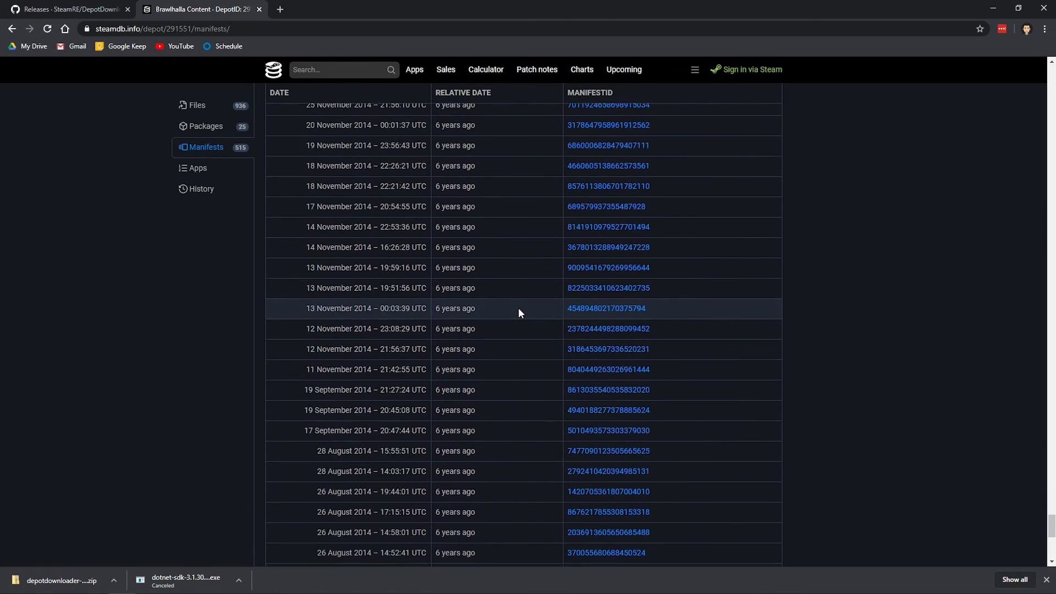
left_click_drag(656, 377, 567, 377)
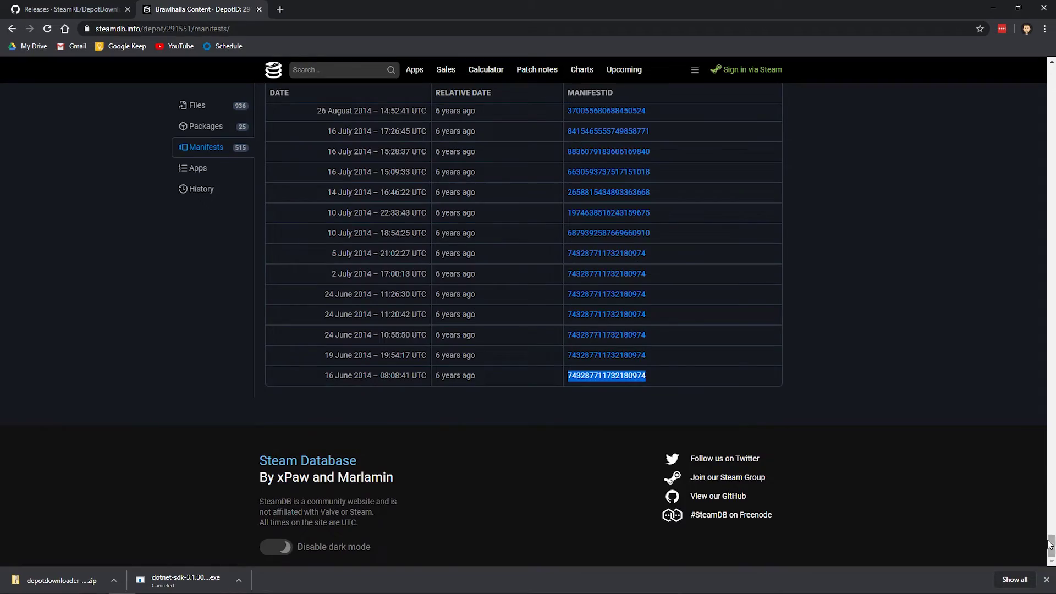
left_click_drag(1051, 546, 975, 92)
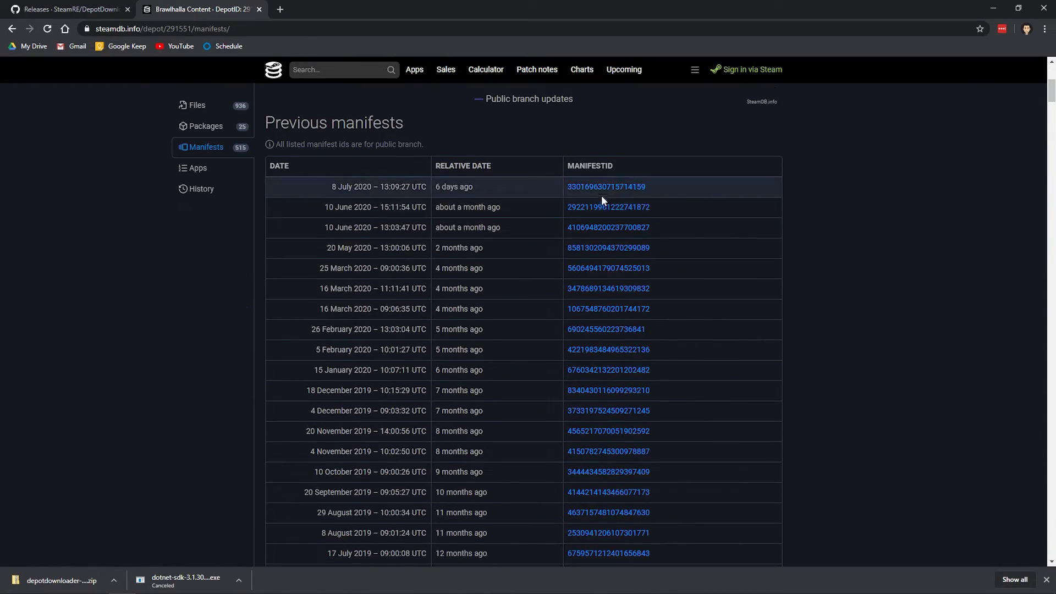
left_click_drag(656, 185, 559, 192)
left_click_drag(662, 209, 570, 209)
key("ctrl+c")
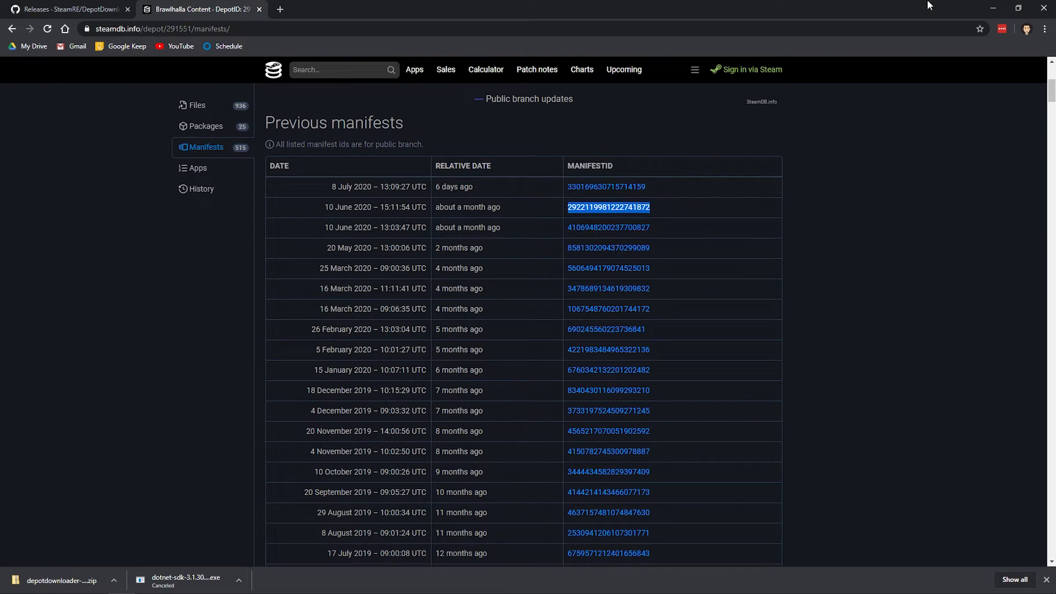
left_click(994, 8)
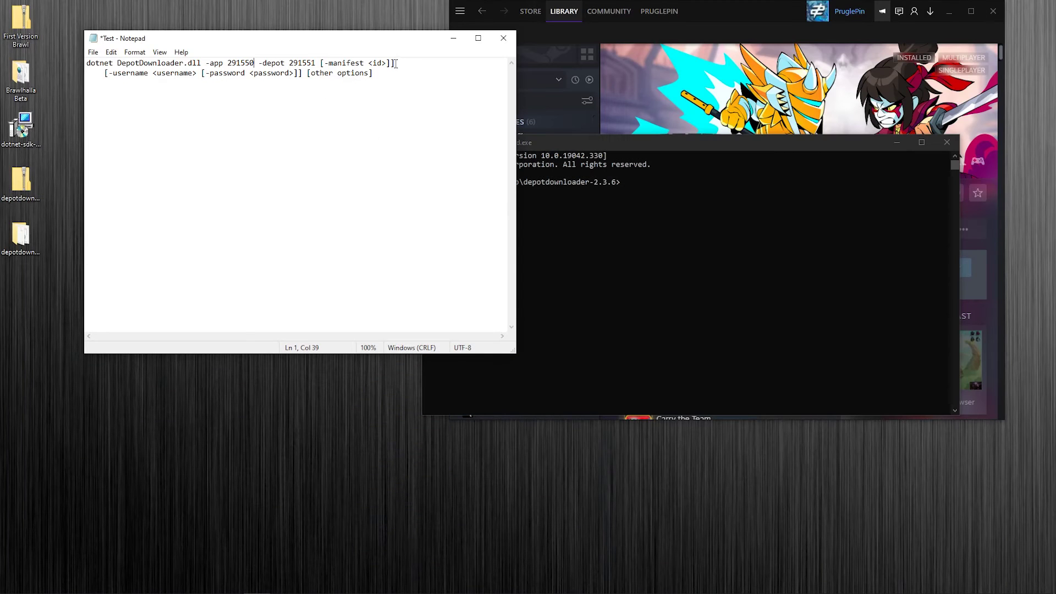
left_click_drag(387, 63, 368, 64)
key("ctrl+v")
key("Delete")
key("Delete")
left_click(324, 63)
key("BackSpace")
Step: Delete the [other options] placeholder and select the username and password placeholders
left_click_drag(390, 72, 306, 73)
key("Delete")
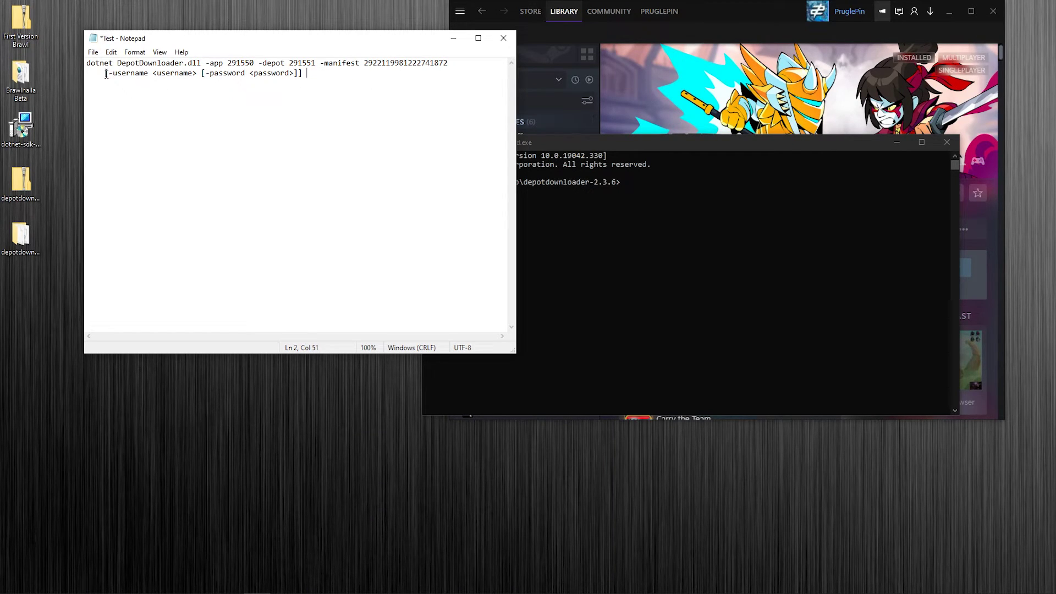
left_click_drag(306, 73, 104, 86)
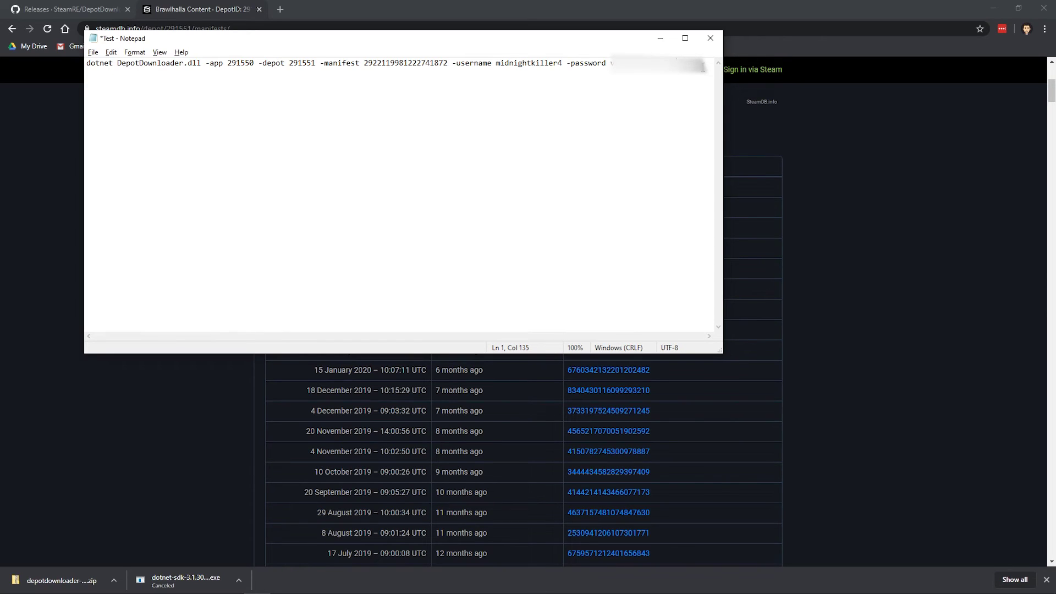
Step: Run the copied DepotDownloader command in Command Prompt and enter the Steam Guard code
key("ctrl+a")
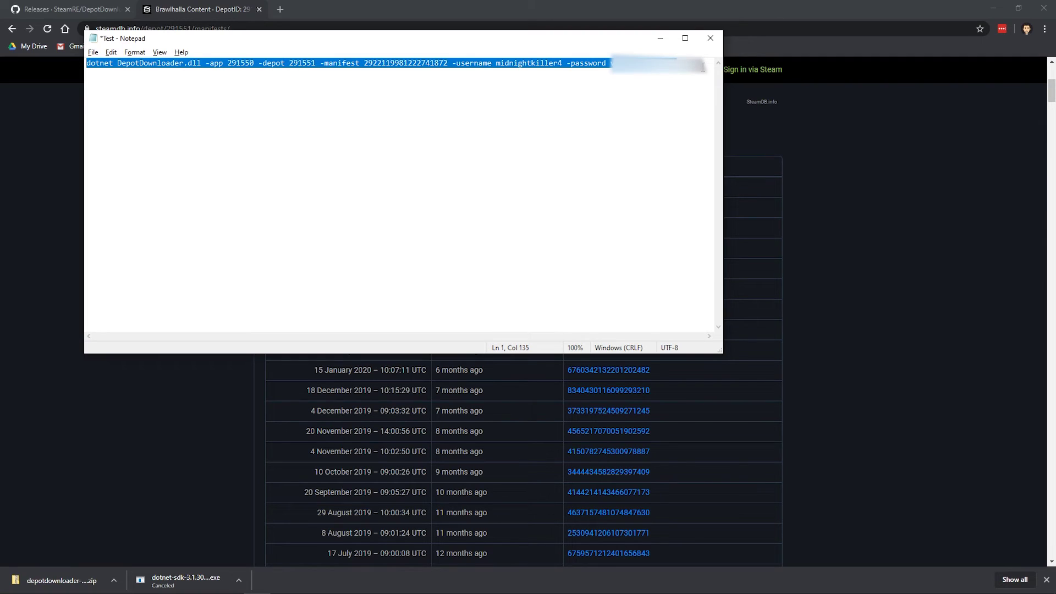
left_click(659, 41)
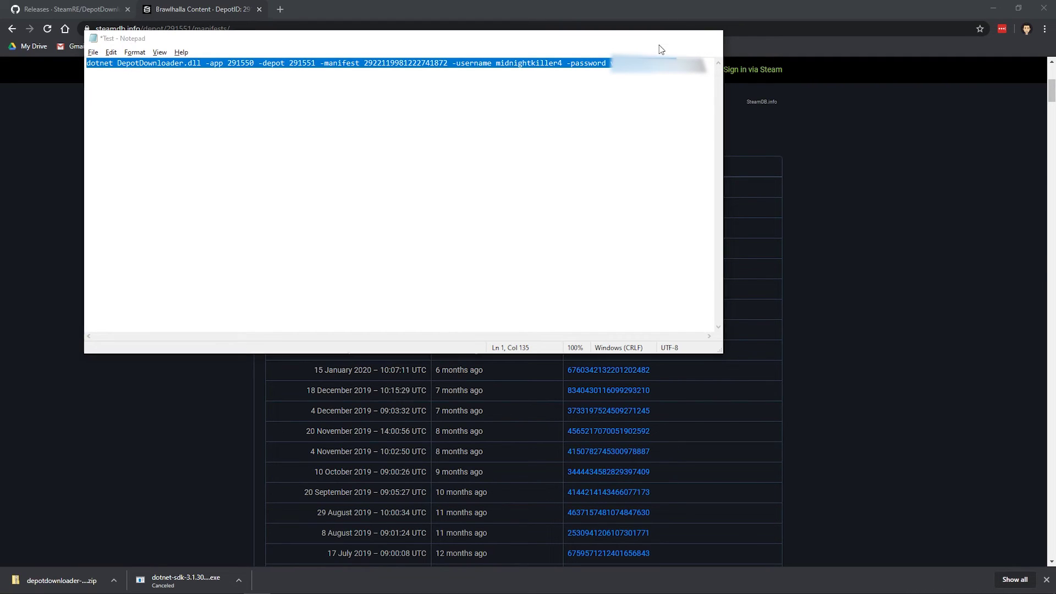
left_click(230, 588)
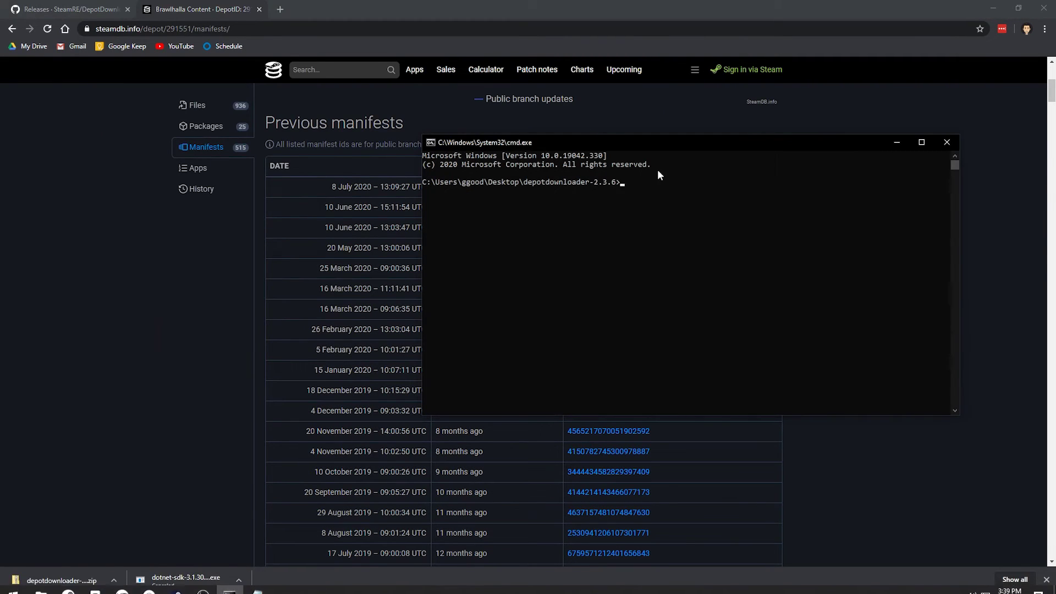
left_click(667, 183)
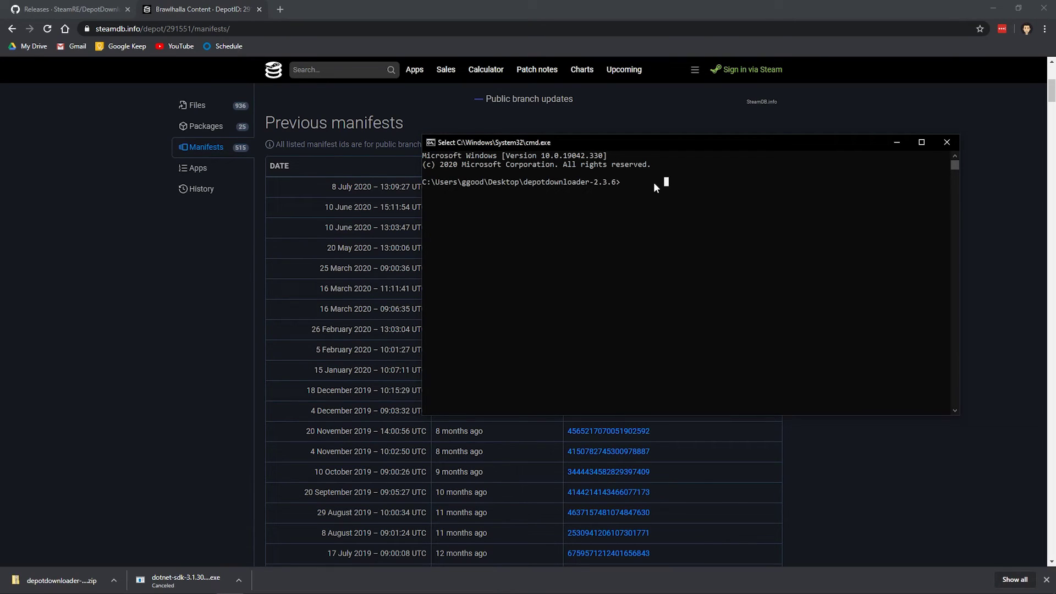
key("Escape")
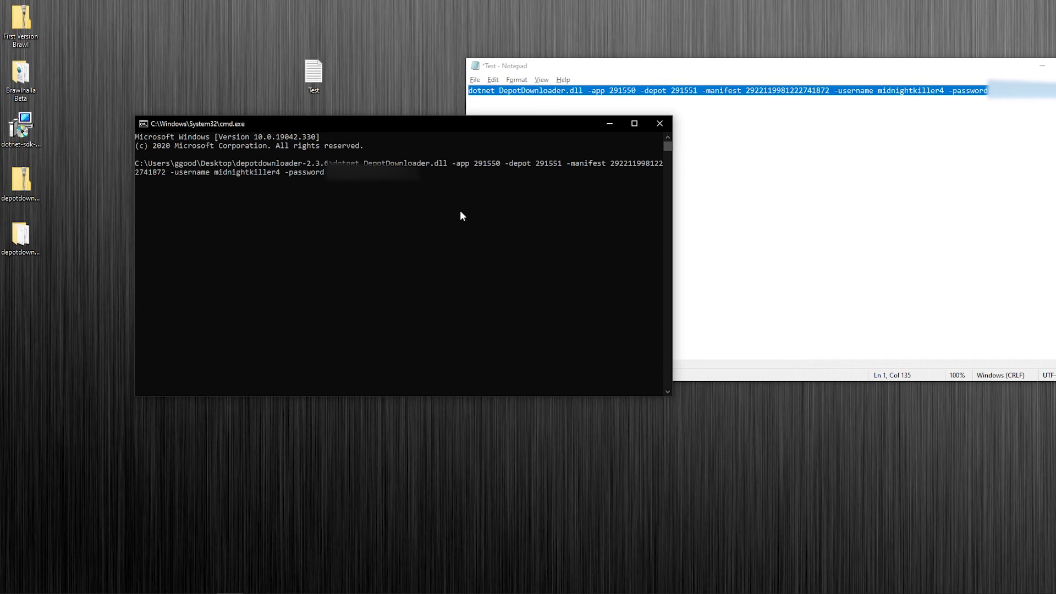
key("Return")
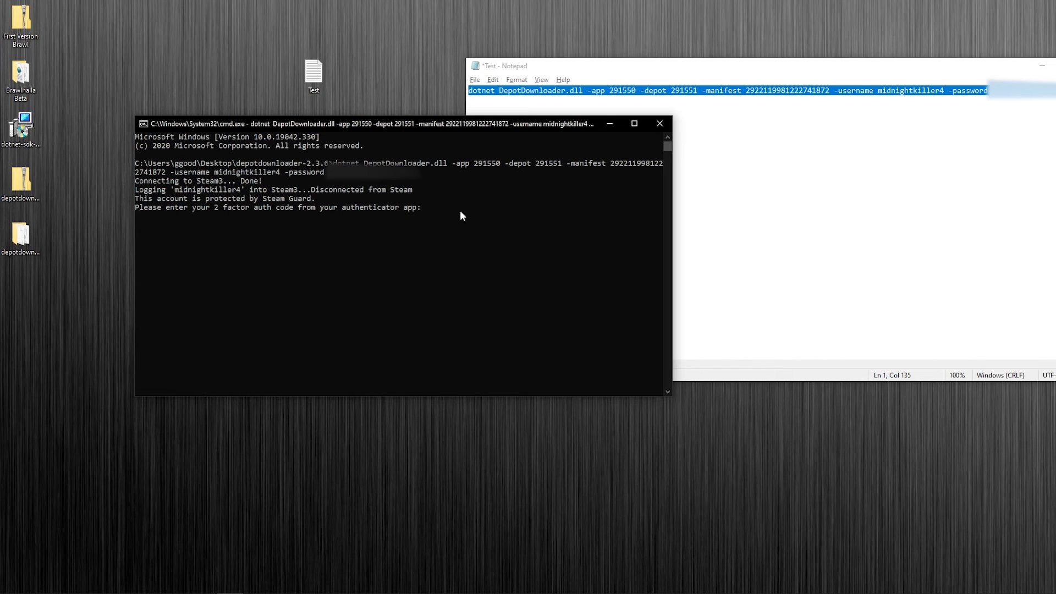
key("Return")
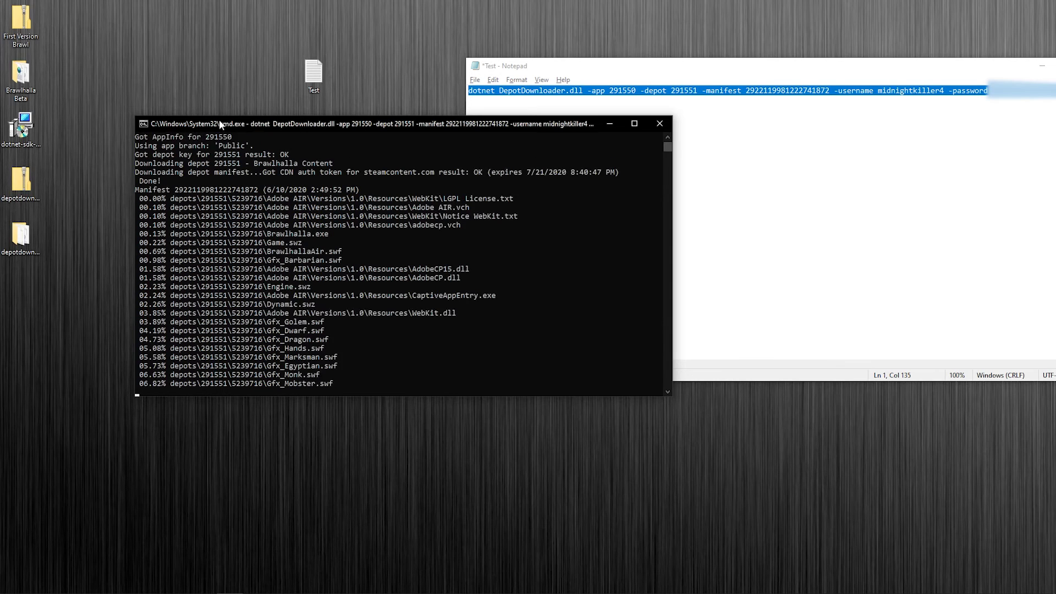
Step: Browse into depotdownloader-2.3.6\depots\291551\5239716 and select everything from .DepotDownloader through SFX_KO
double_click(23, 235)
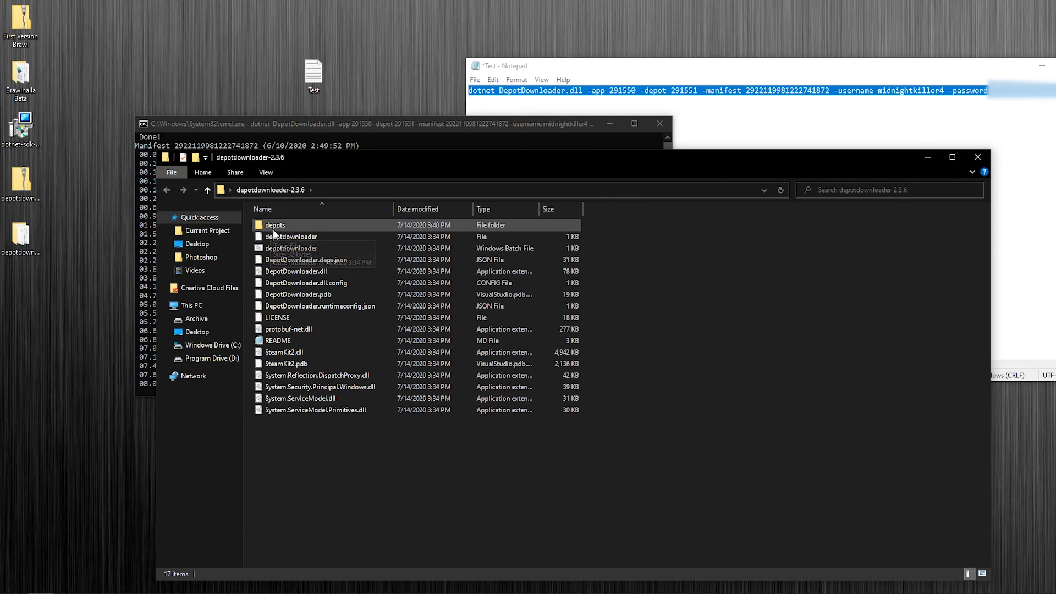
double_click(281, 224)
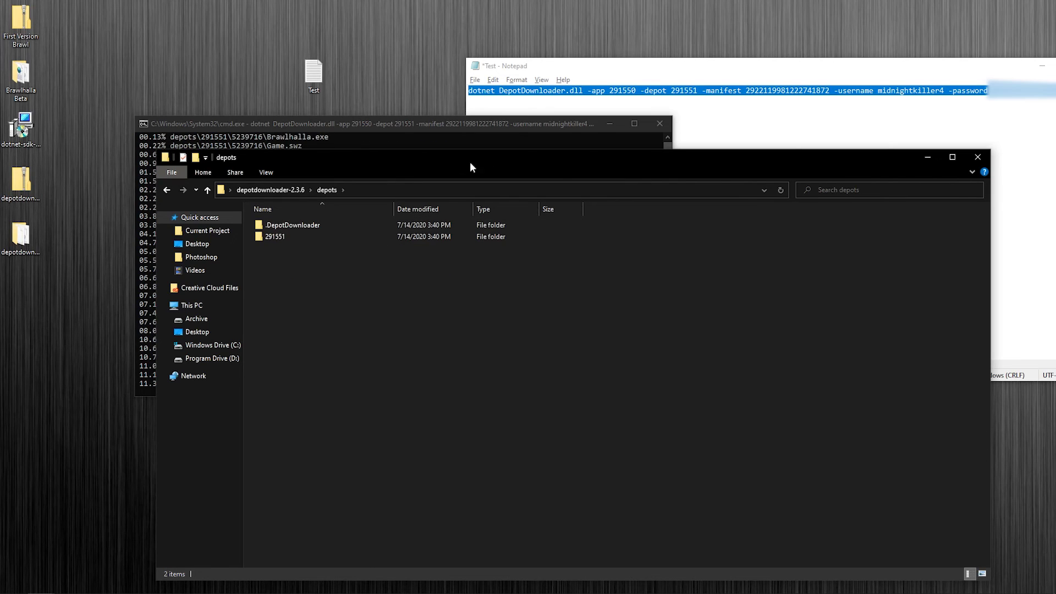
double_click(286, 237)
double_click(289, 225)
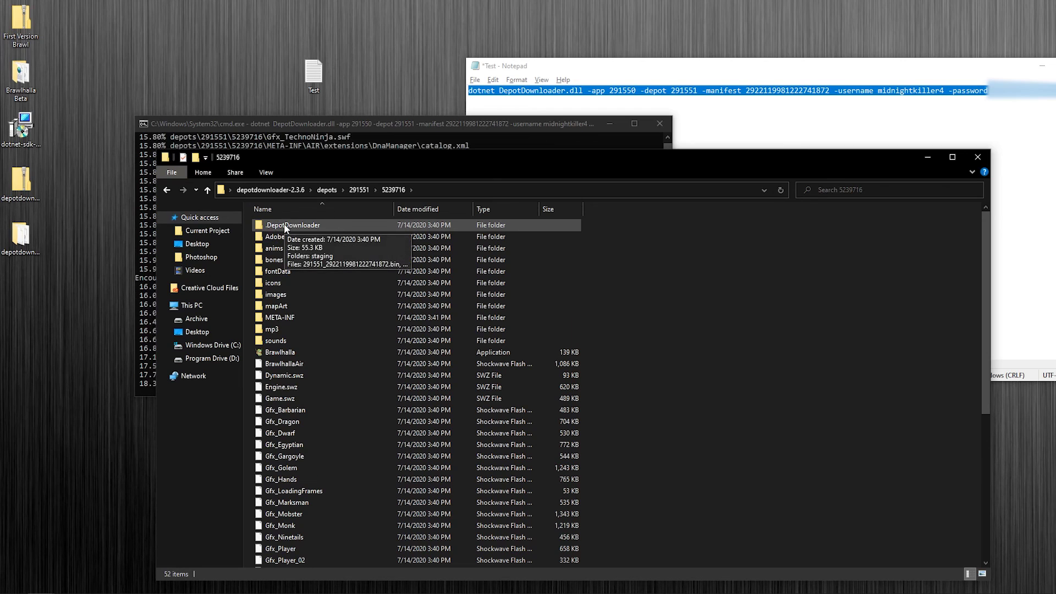
left_click(288, 226)
scroll(294, 242, "down", 8)
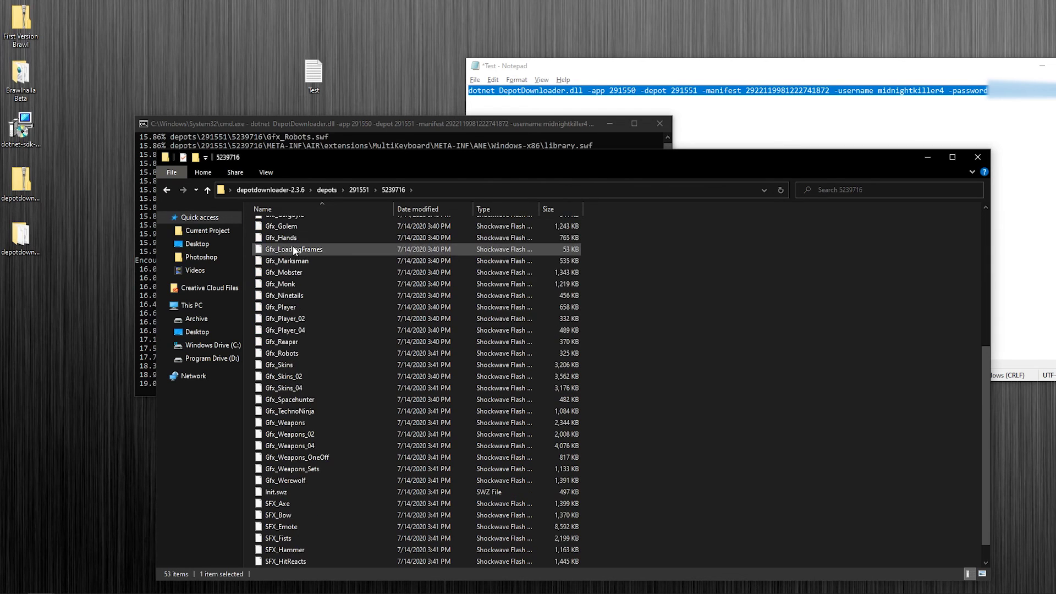
left_click(292, 559, "shift")
scroll(328, 422, "up", 10)
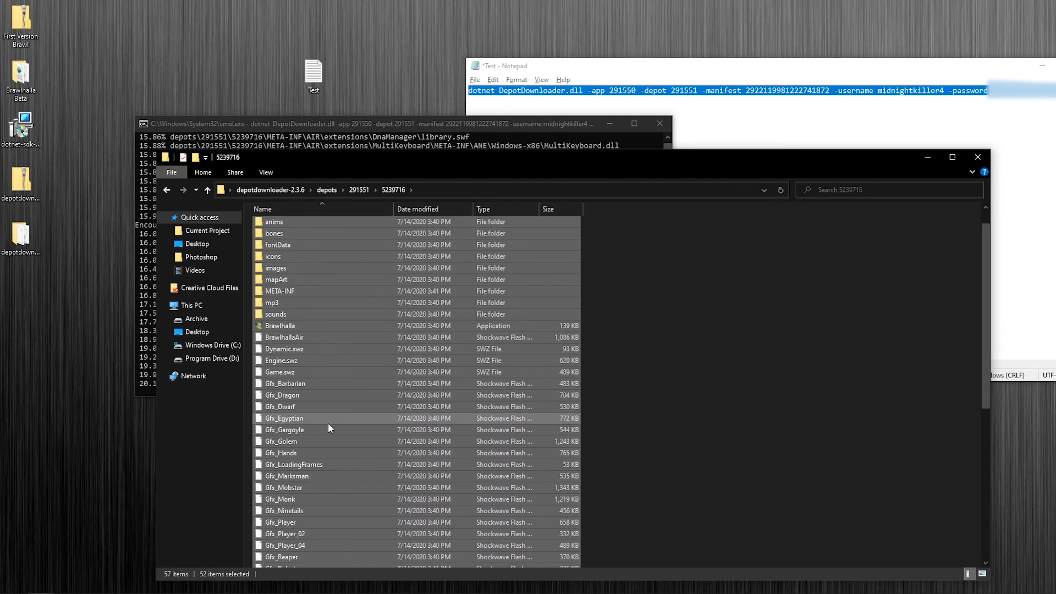